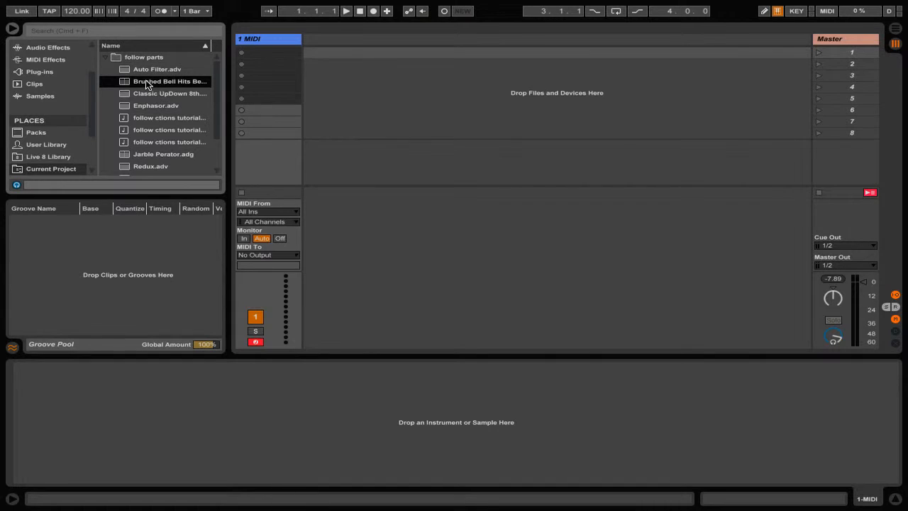
Load the Brushed Bell Hits Bells instrument and the Classic UpDown 8th arpeggiator onto the MIDI track.
mouse_move(154, 82)
mouse_down()
mouse_move(263, 51)
mouse_move(262, 40)
mouse_up()
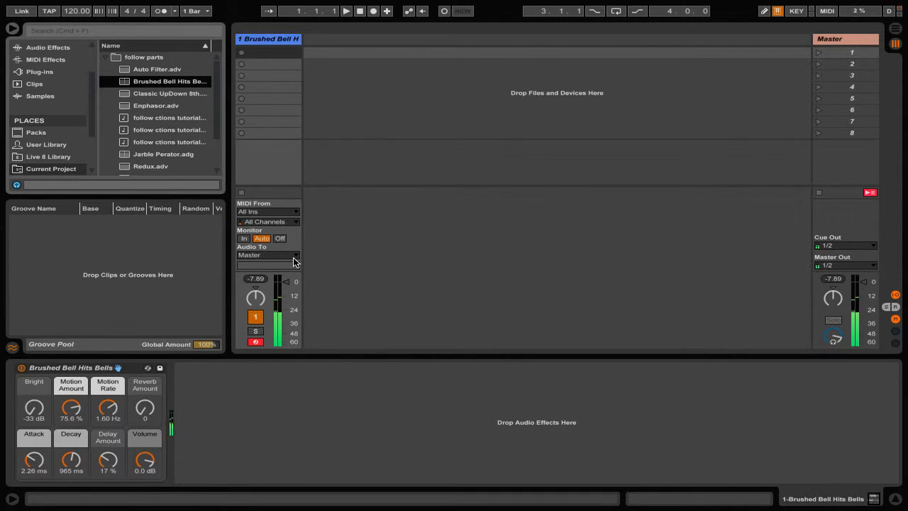
drag(168, 94, 263, 41)
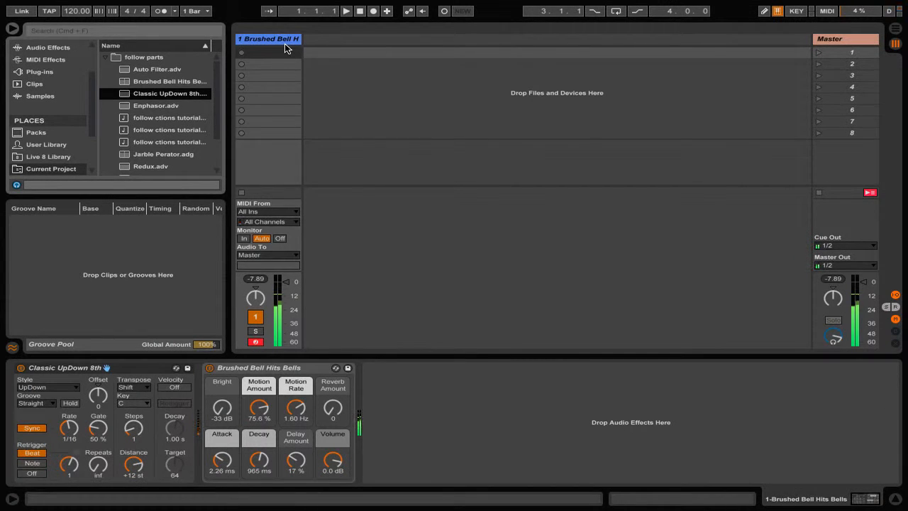
Add the three follow actions tutorial clips to the track's first three clip slots.
click(154, 119)
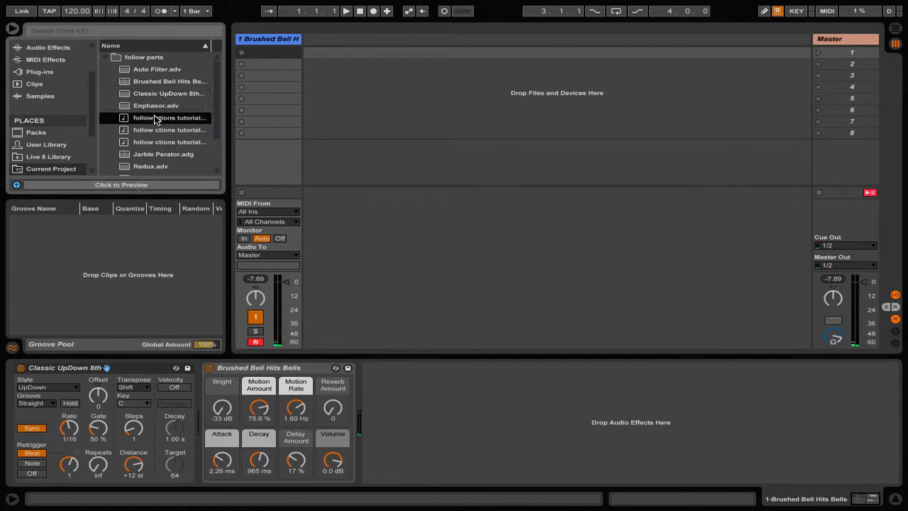
drag(265, 53, 265, 53)
click(174, 132)
shift+click(174, 139)
drag(174, 139, 268, 64)
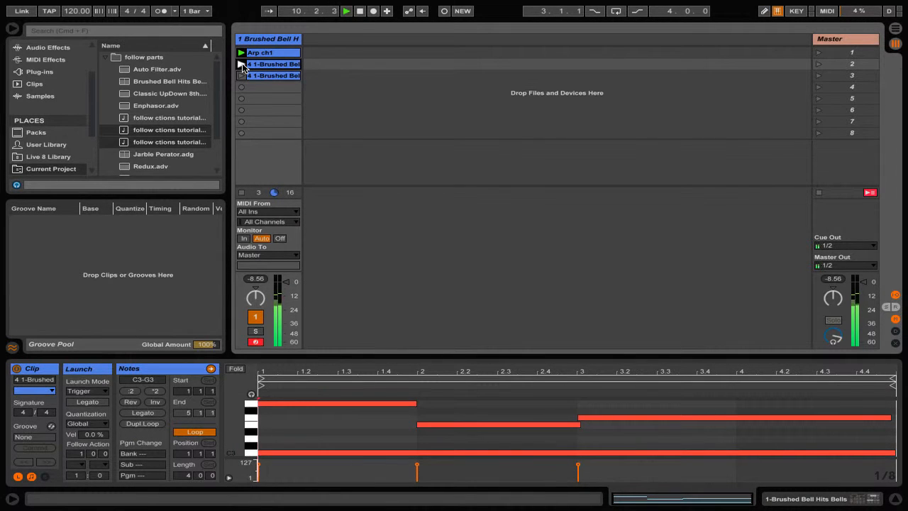
Launch the second and third clips to audition them.
click(241, 65)
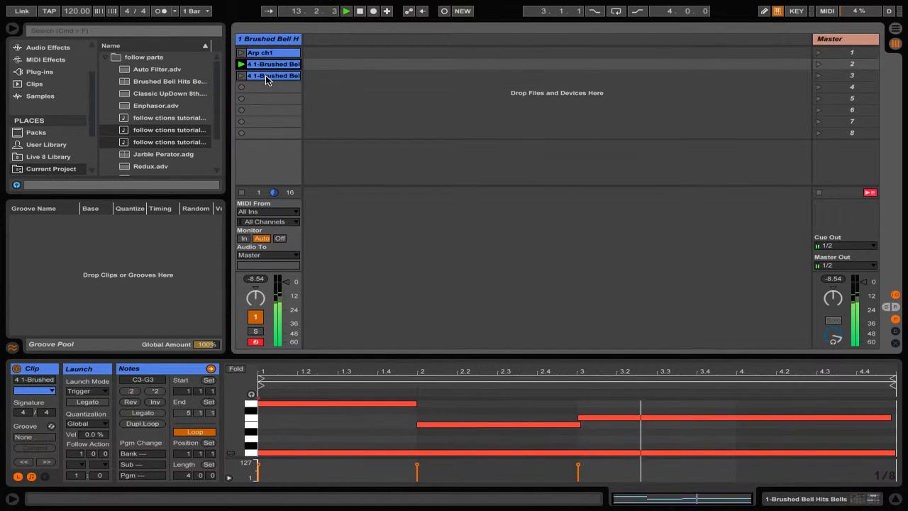
click(266, 77)
click(242, 76)
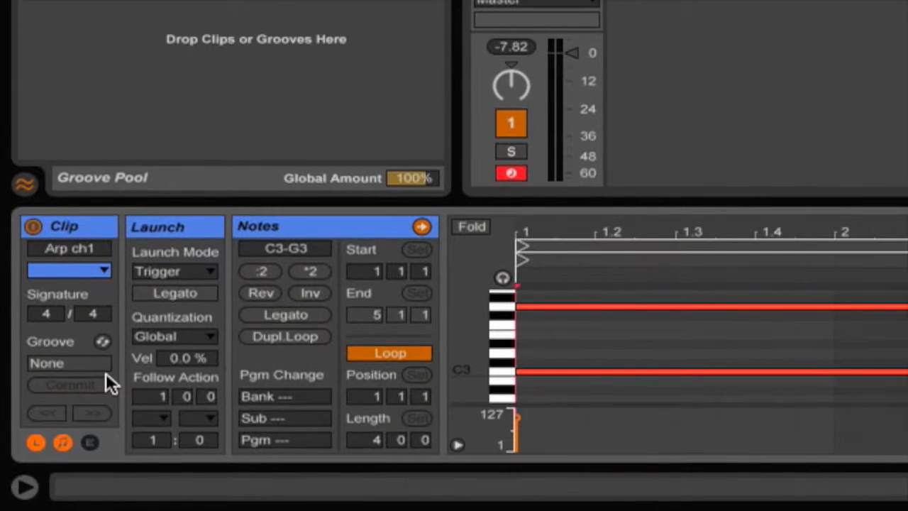
Show the Arp ch1 clip's launch settings and set its first follow action to Play Again.
click(36, 437)
click(36, 435)
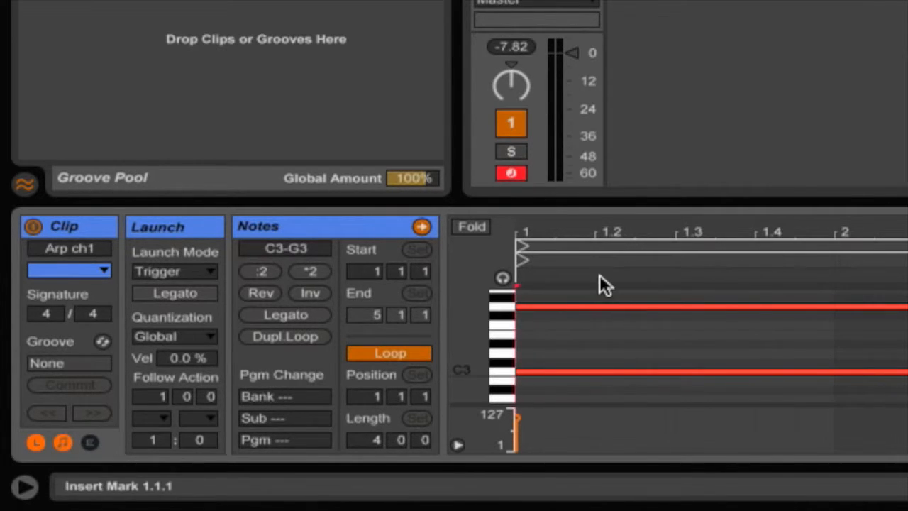
click(146, 394)
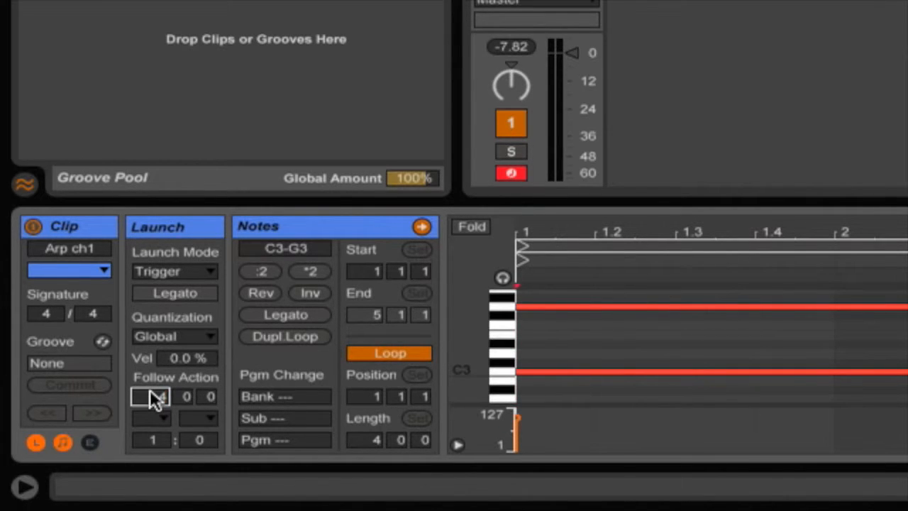
click(150, 414)
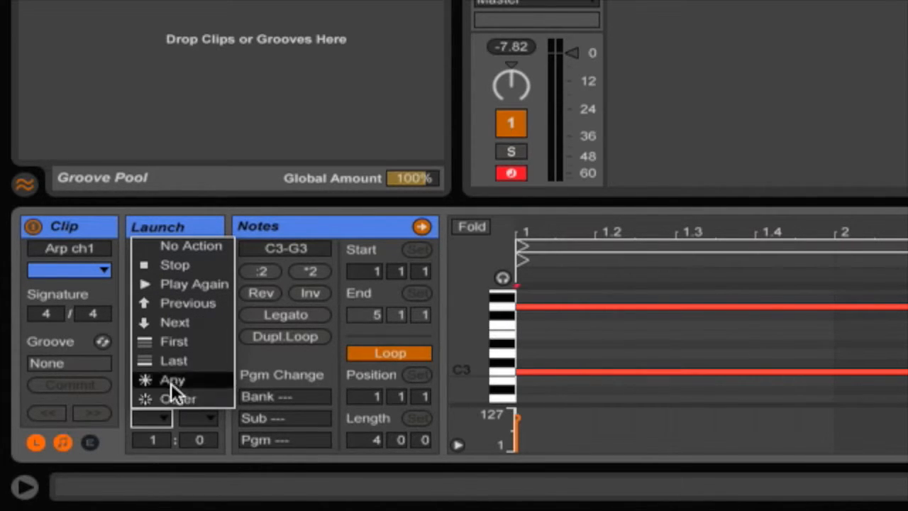
click(190, 286)
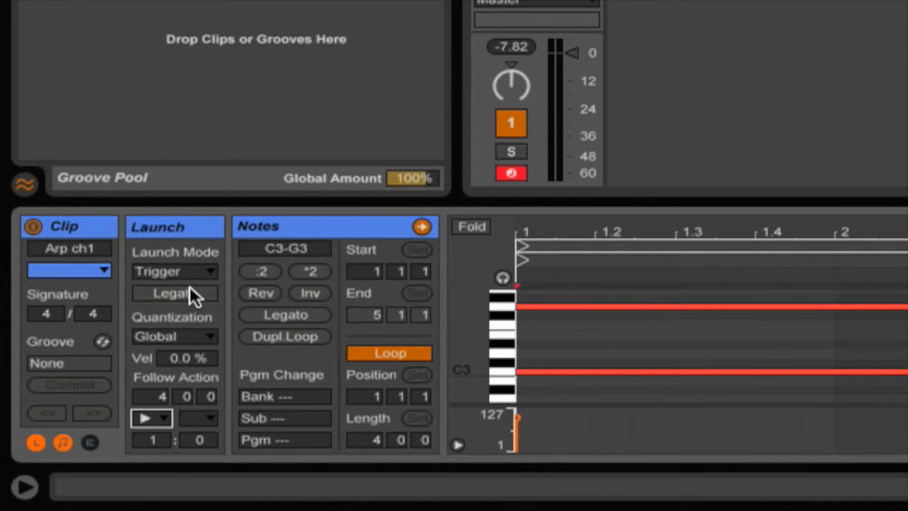
Set the Arp ch1 clip's second follow action to Next, with chances of 2 to 1.
click(196, 417)
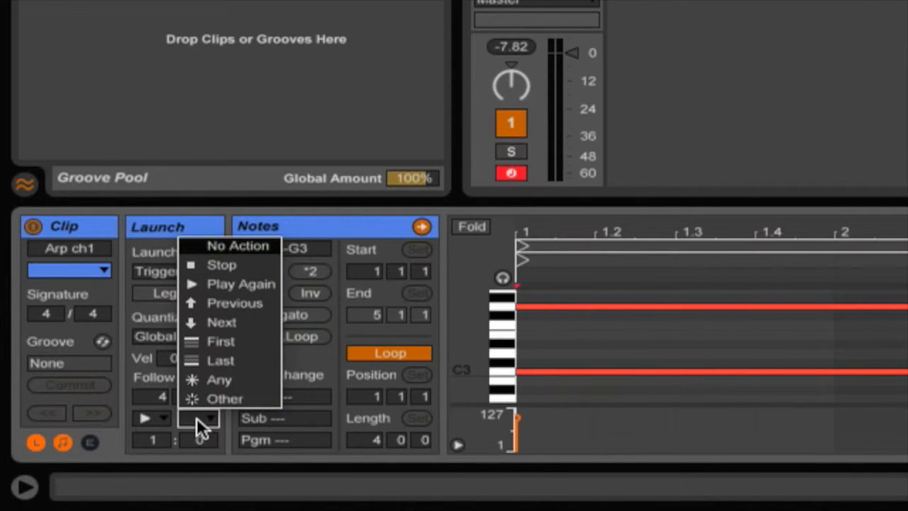
click(219, 322)
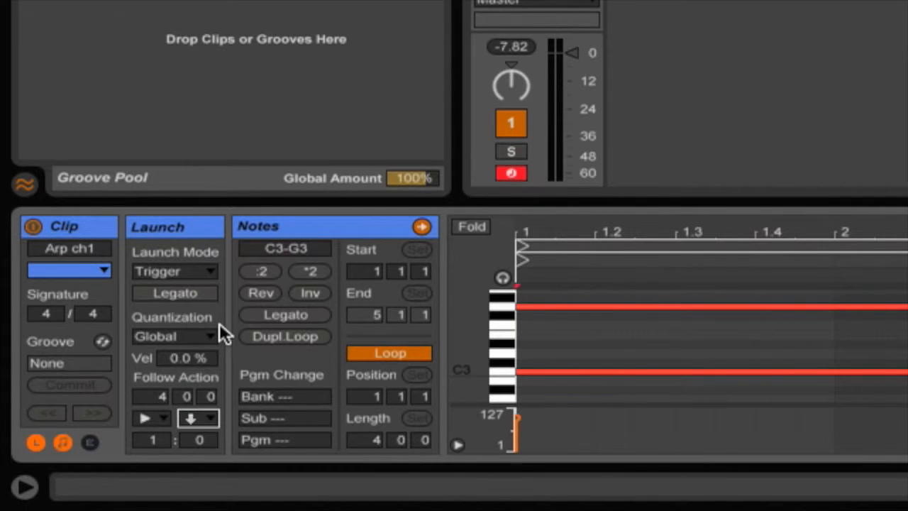
click(155, 438)
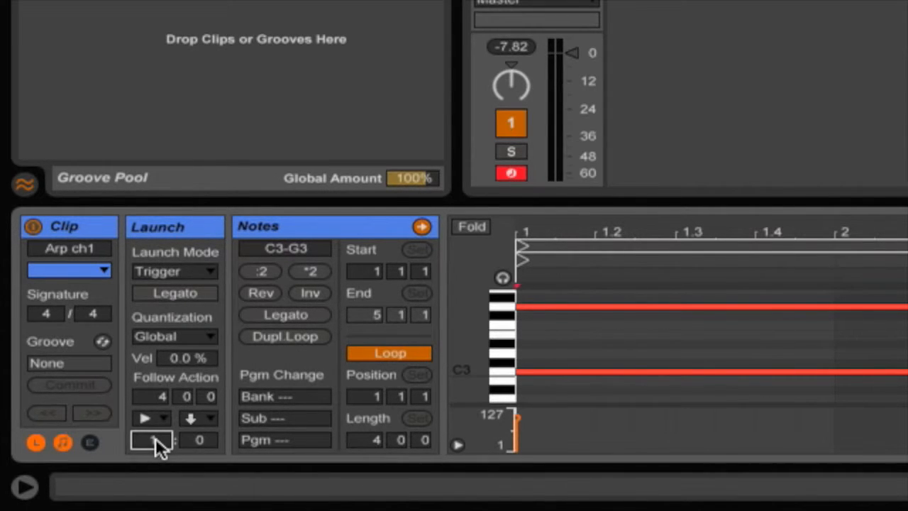
text(2)
click(199, 440)
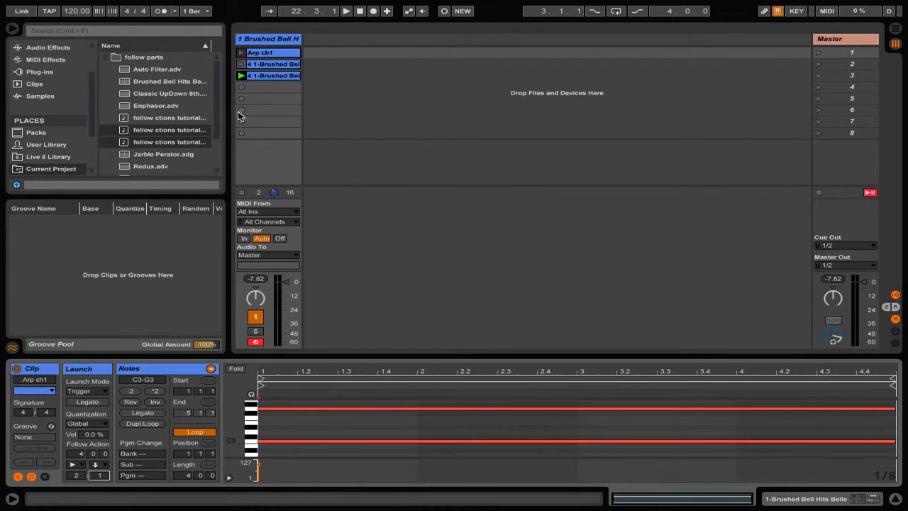
Set the second clip's follow actions to Play Again and Other, with chances of 3 to 1.
click(265, 65)
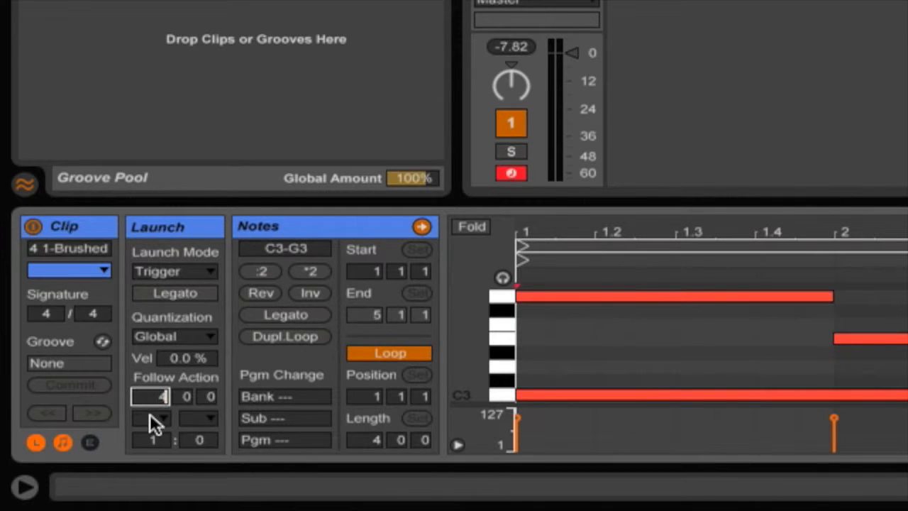
click(150, 413)
click(175, 320)
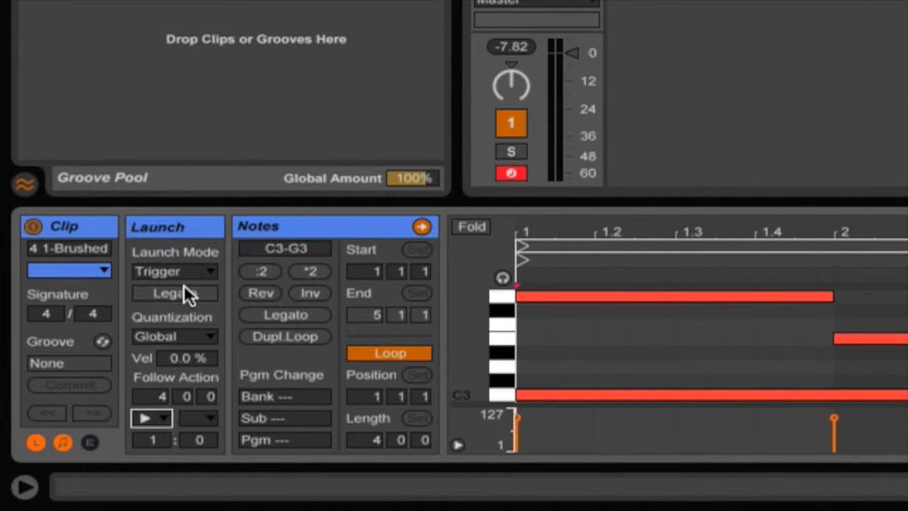
click(202, 418)
click(215, 398)
click(153, 440)
text(3)
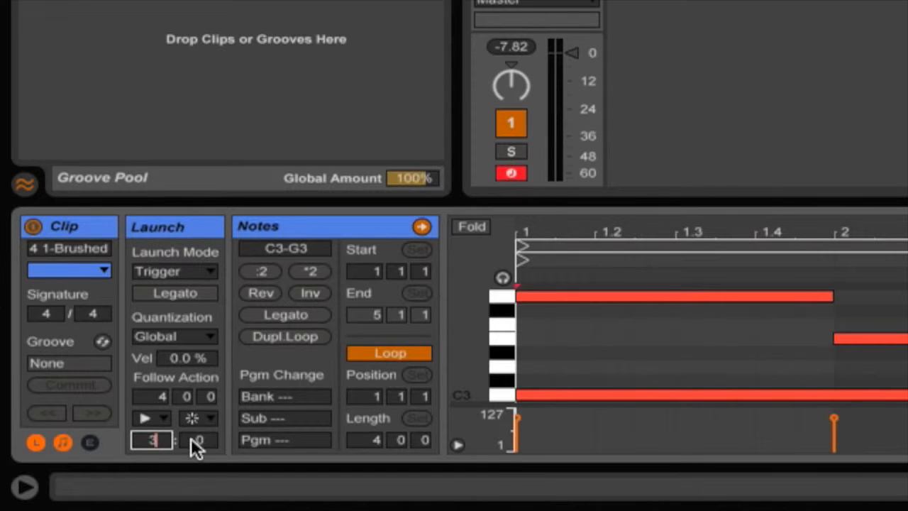
click(197, 440)
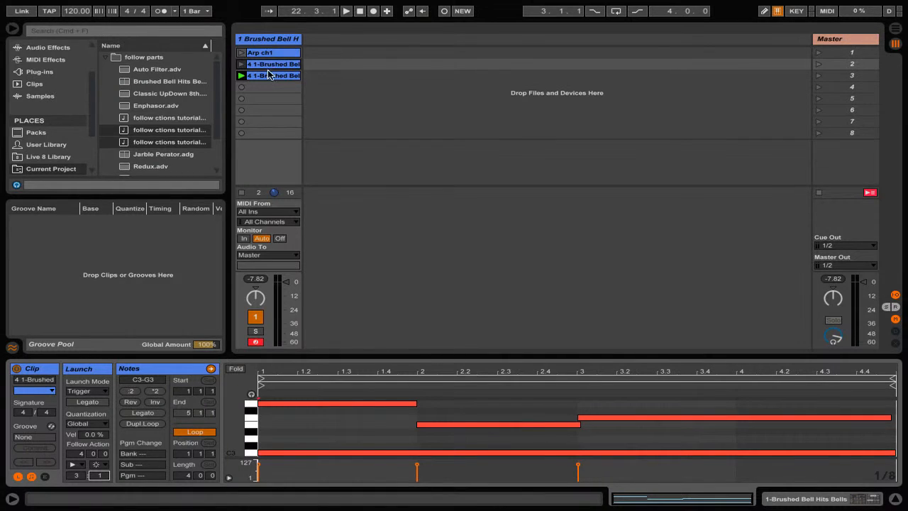
Set the third clip's follow action time to 4 bars.
click(268, 76)
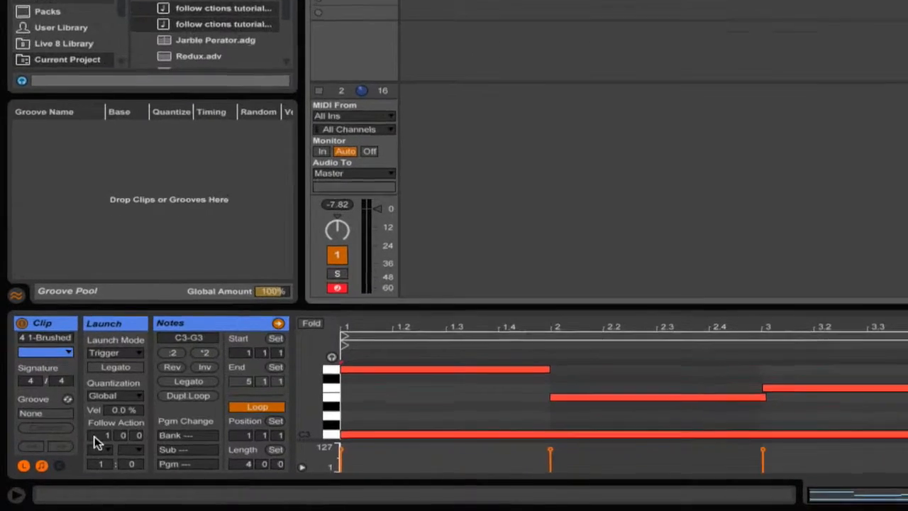
click(74, 453)
text(4)
Set the third clip's follow actions to Play Again and Other.
click(150, 416)
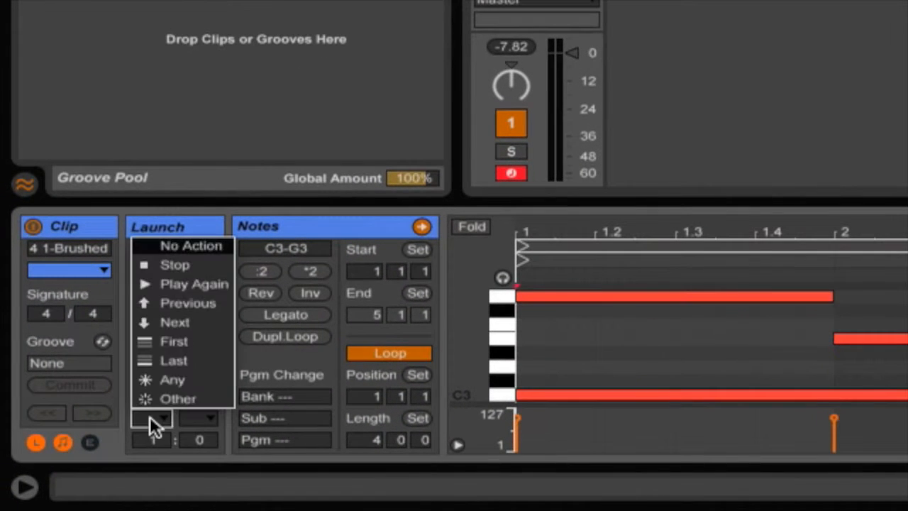
click(183, 283)
click(192, 416)
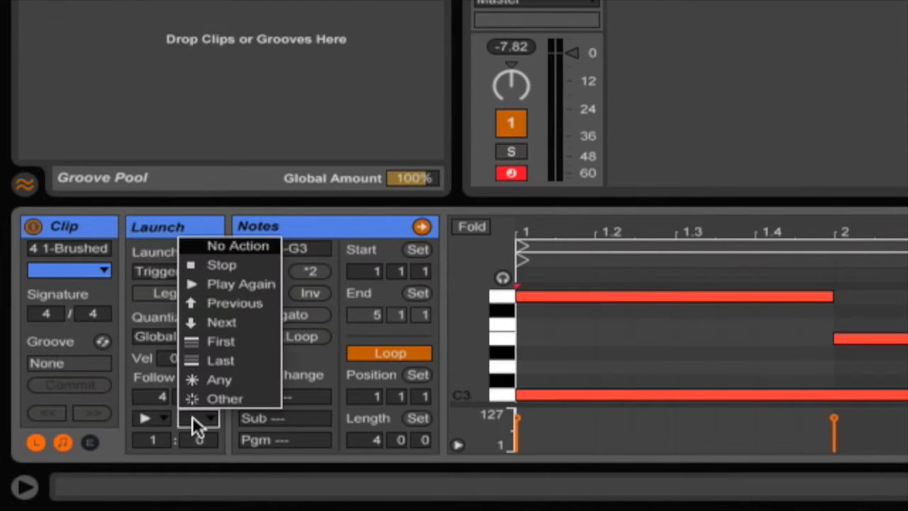
click(204, 403)
click(152, 439)
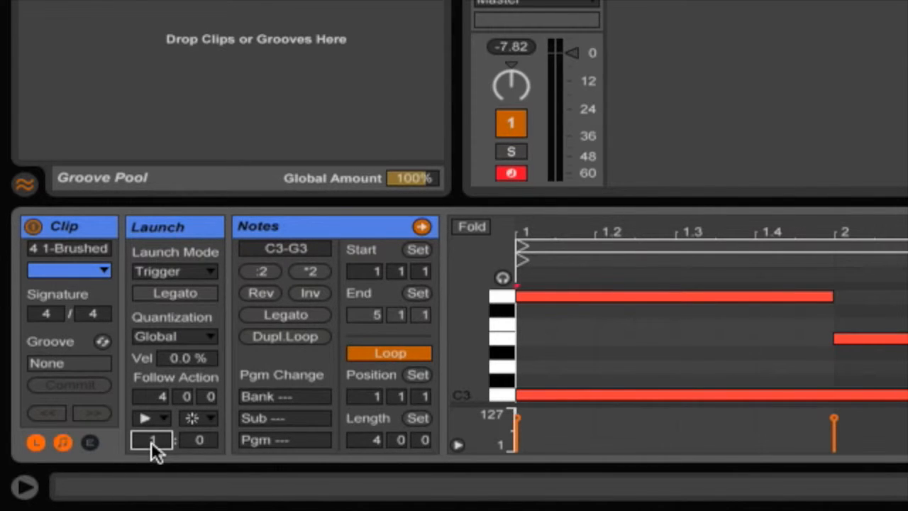
click(192, 442)
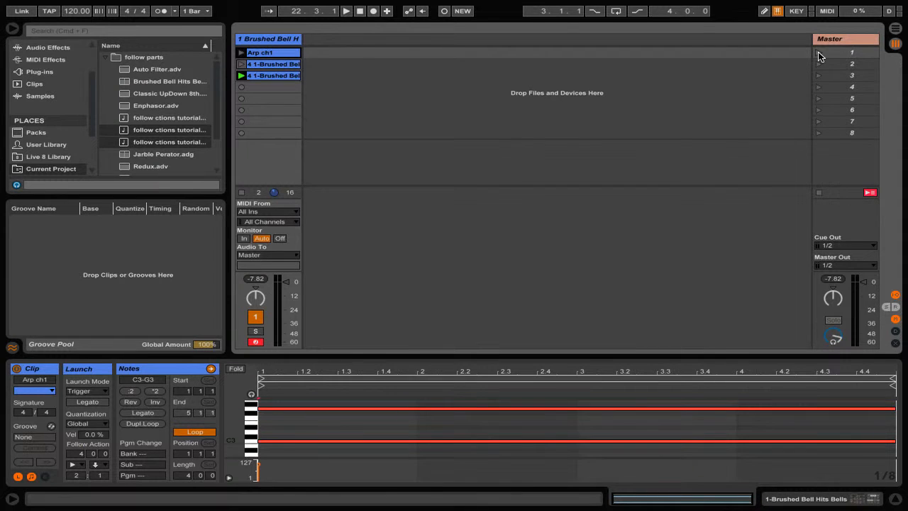
Launch the Arp ch1 clip to hear the follow actions chain the clips.
click(242, 53)
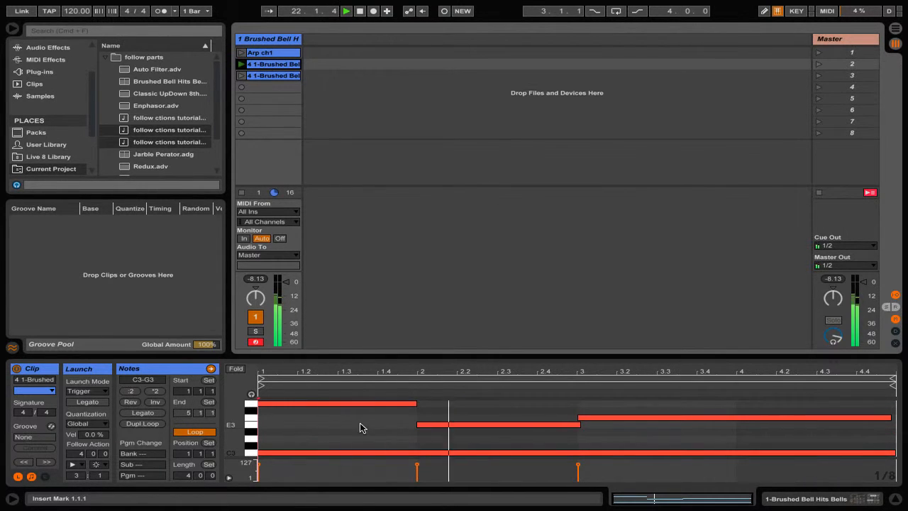
click(104, 466)
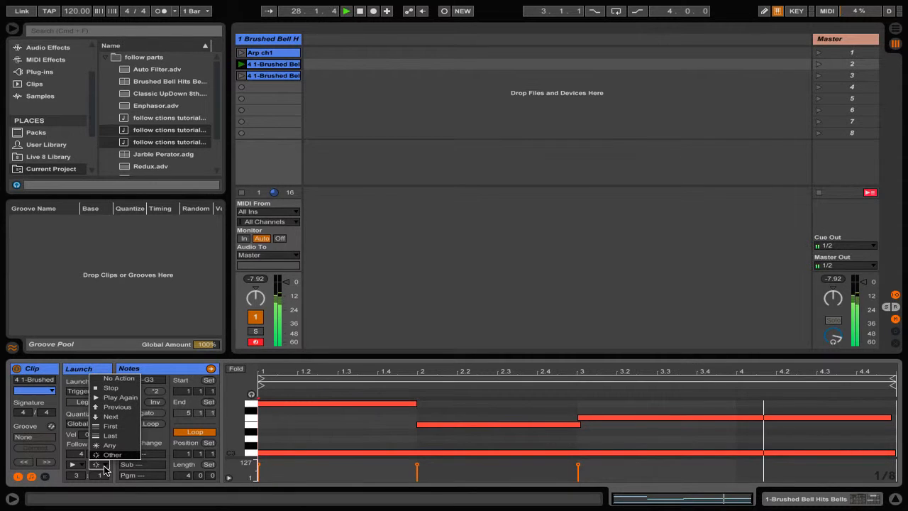
click(104, 468)
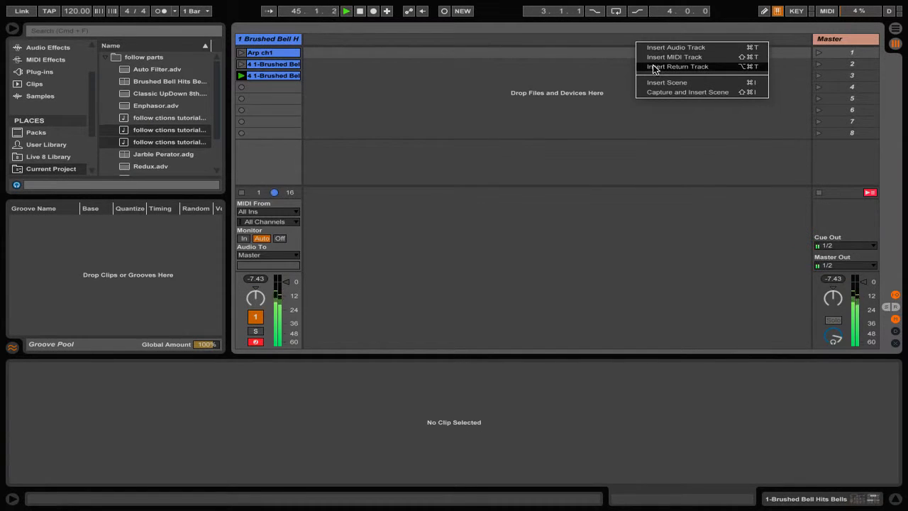
Insert two return tracks.
click(654, 67)
right_click(655, 40)
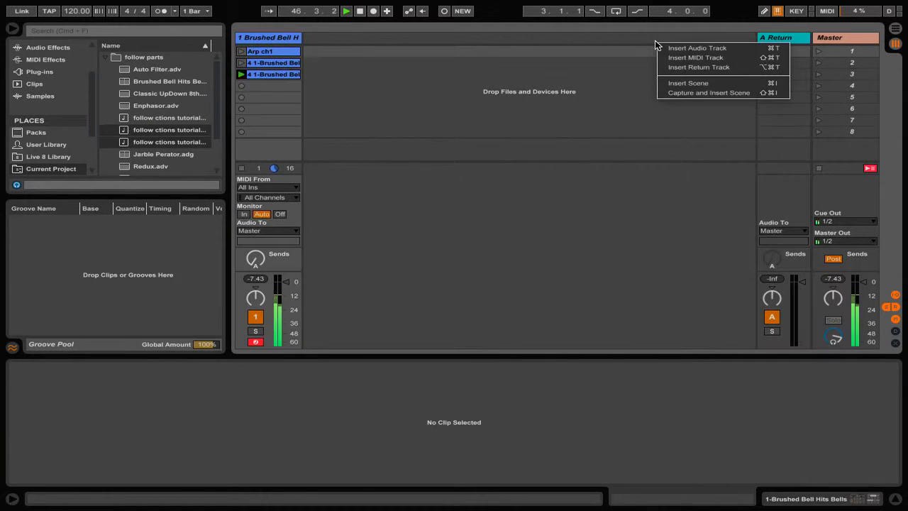
click(677, 66)
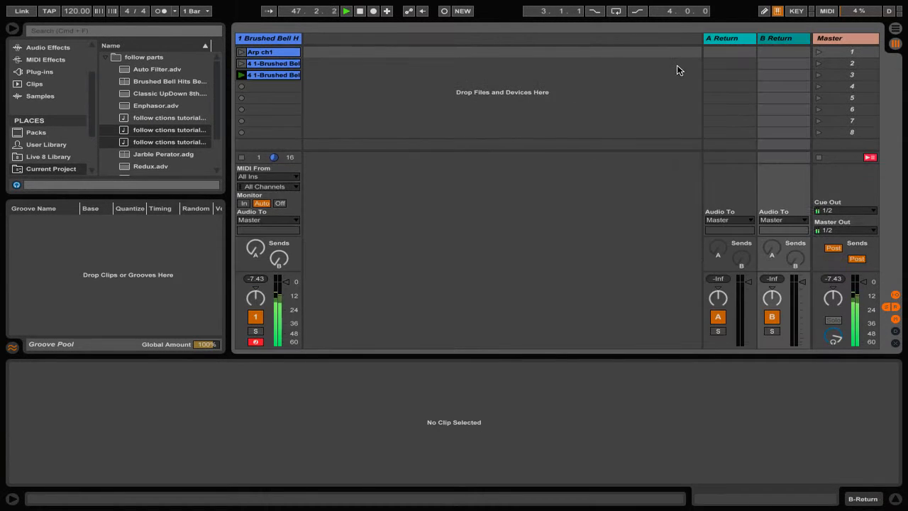
Add a Reverb to return track A and raise its Dry/Wet amount.
click(723, 43)
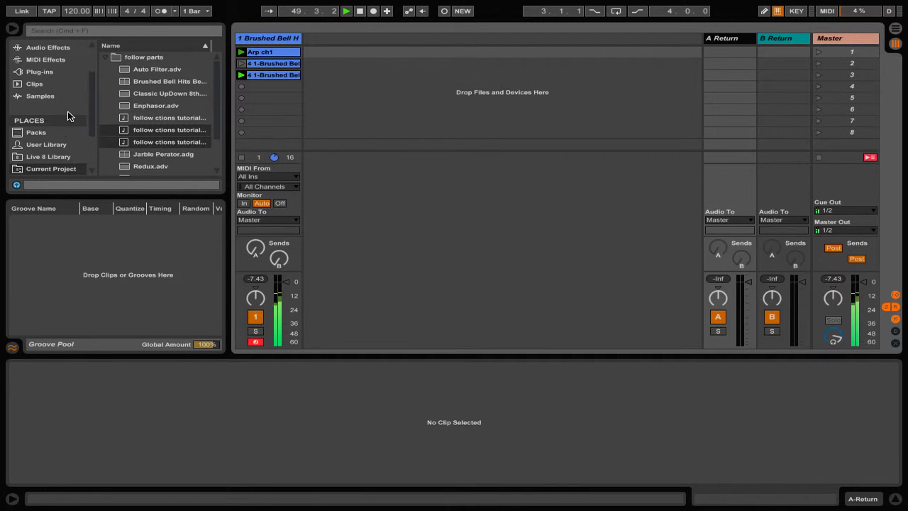
click(54, 47)
scroll(133, 80, down, 8)
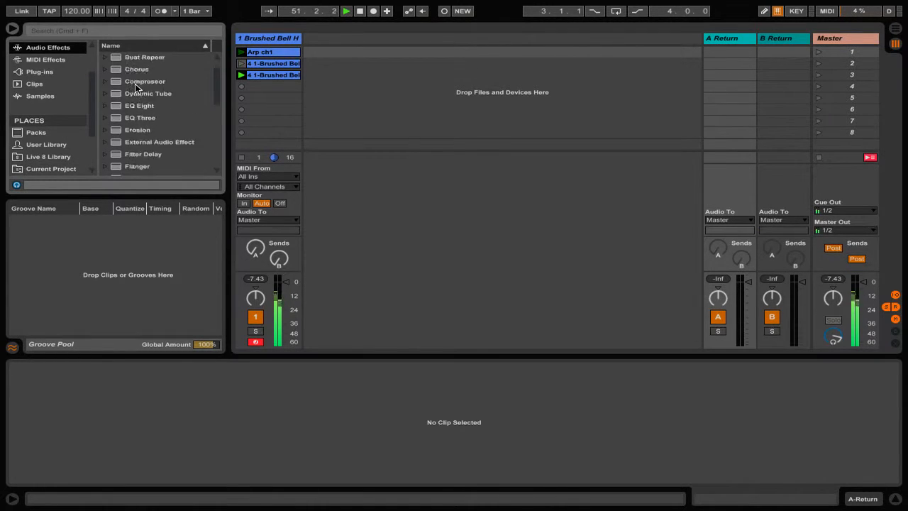
drag(136, 125, 719, 39)
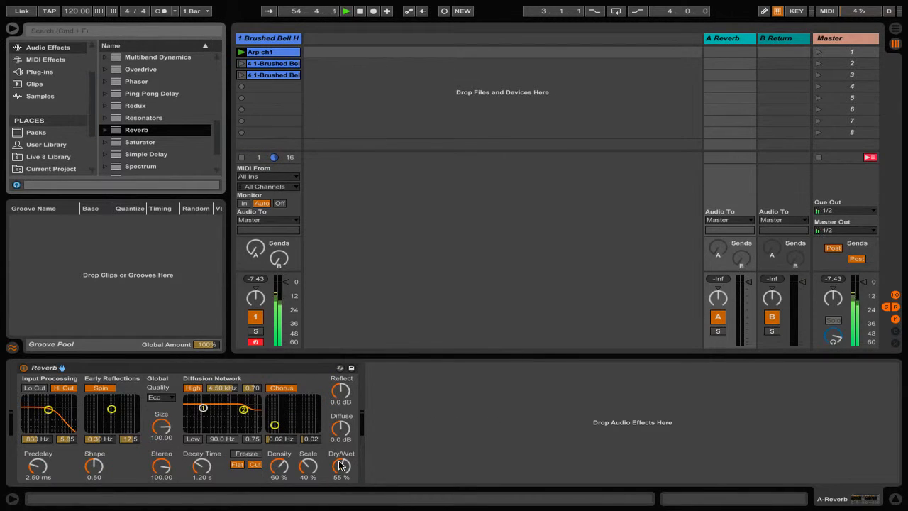
drag(341, 464, 341, 426)
Add a Filter Delay to return track B.
click(780, 38)
scroll(152, 92, up, 4)
drag(146, 93, 790, 39)
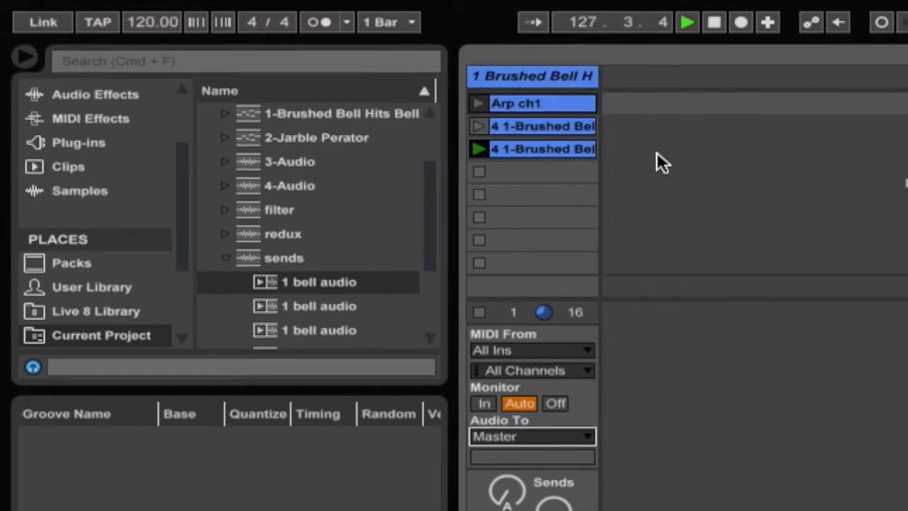
Insert a new audio track and arm it for recording.
right_click(514, 124)
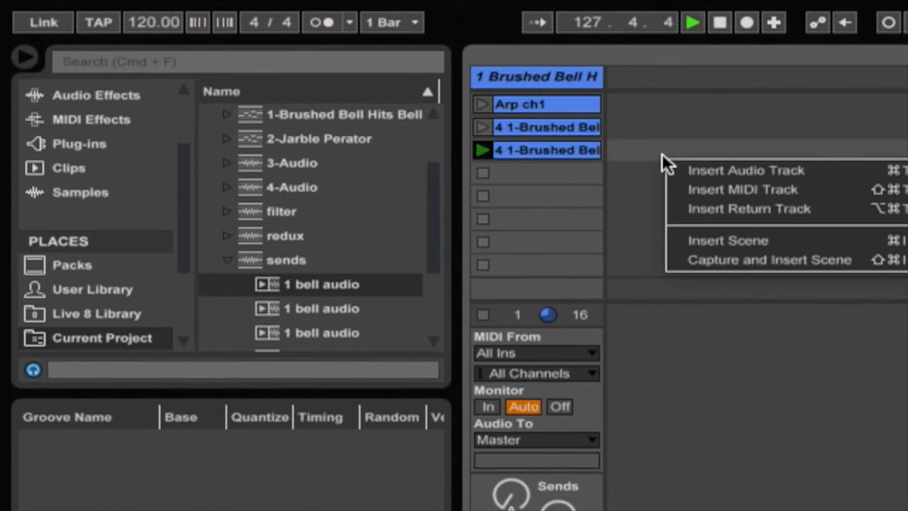
click(710, 171)
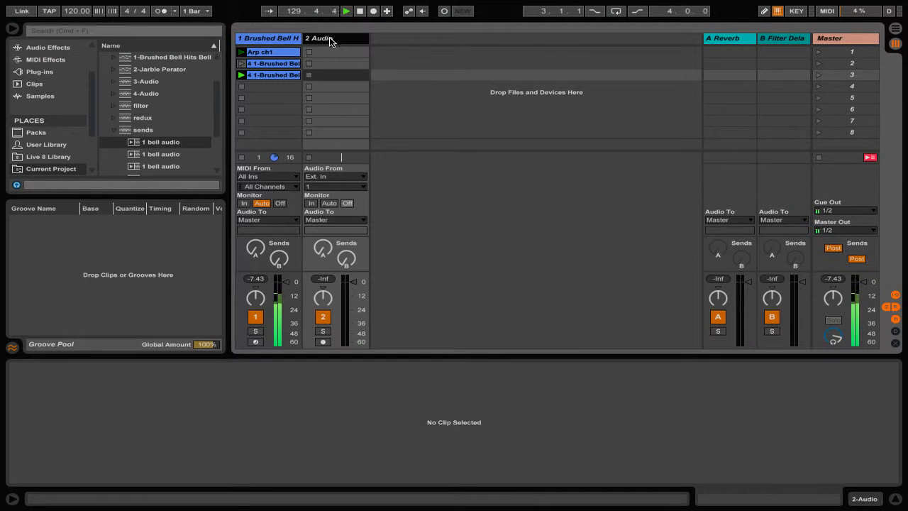
click(657, 107)
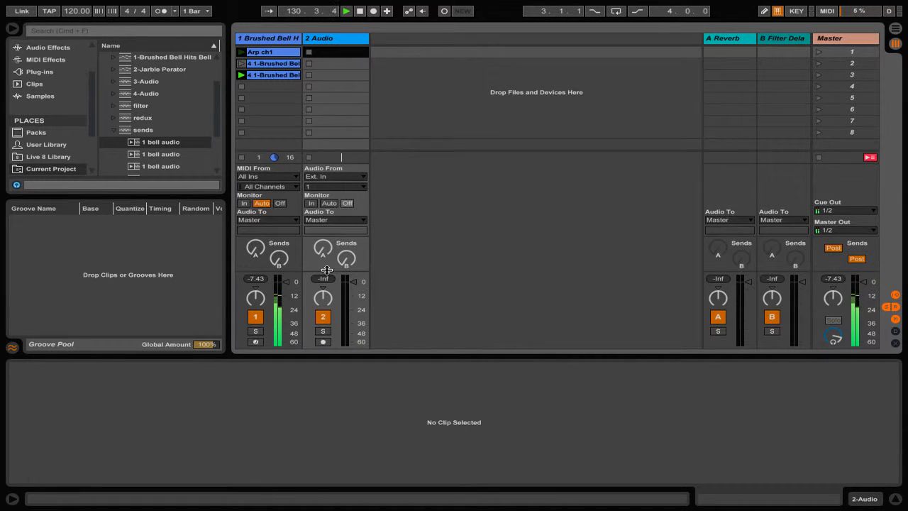
click(323, 343)
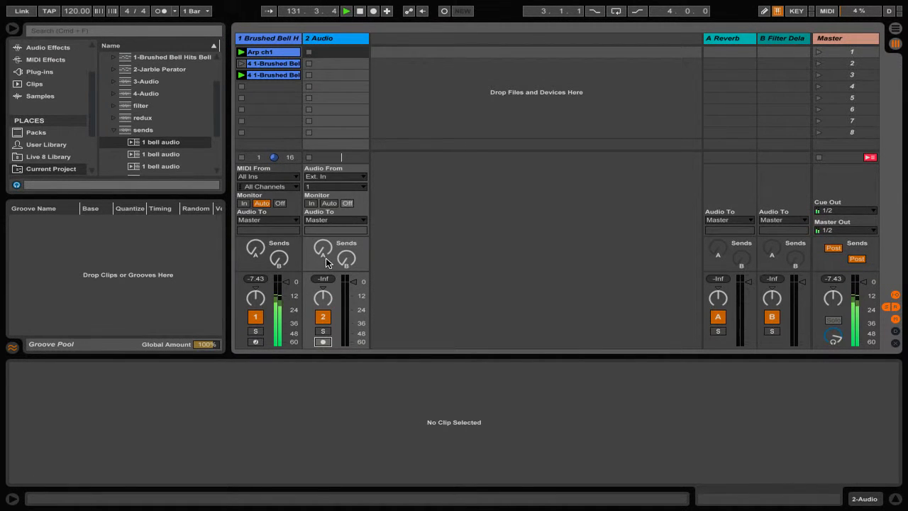
Route the bell MIDI track's output to 2-Audio and set 2-Audio's monitoring to In.
click(264, 220)
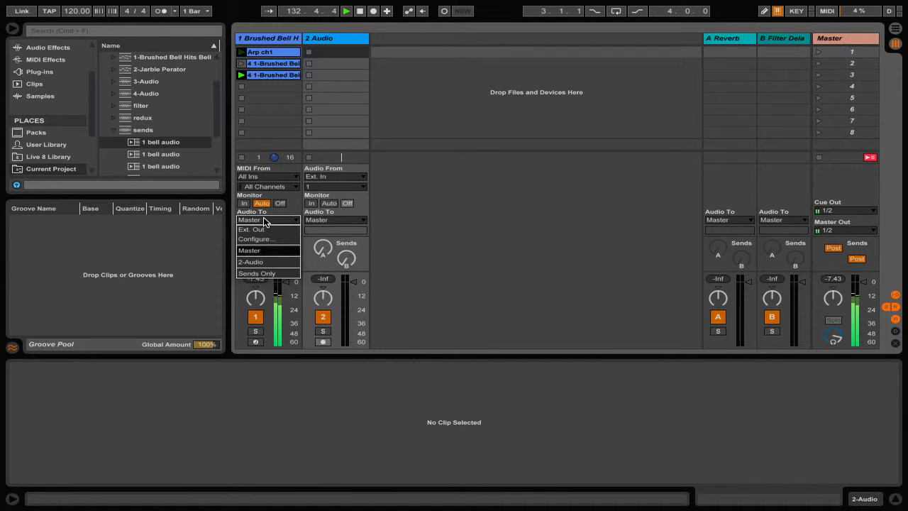
click(268, 261)
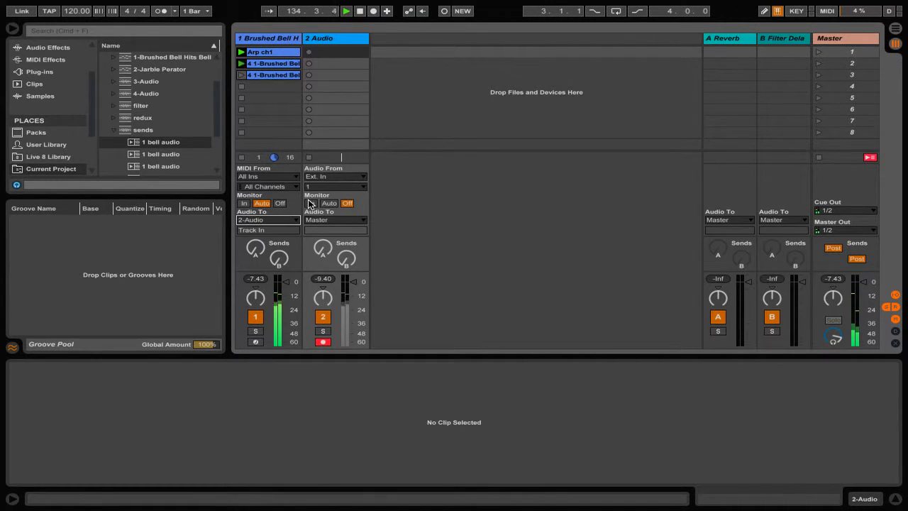
click(310, 204)
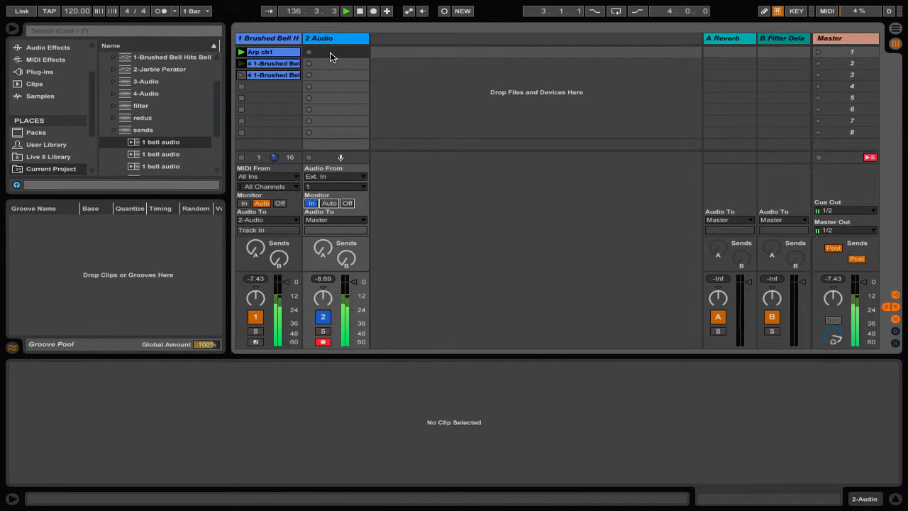
Record the bell arpeggio into 2-Audio's first clip slot, stop it, and set the clip's loop length to 8 bars.
click(308, 52)
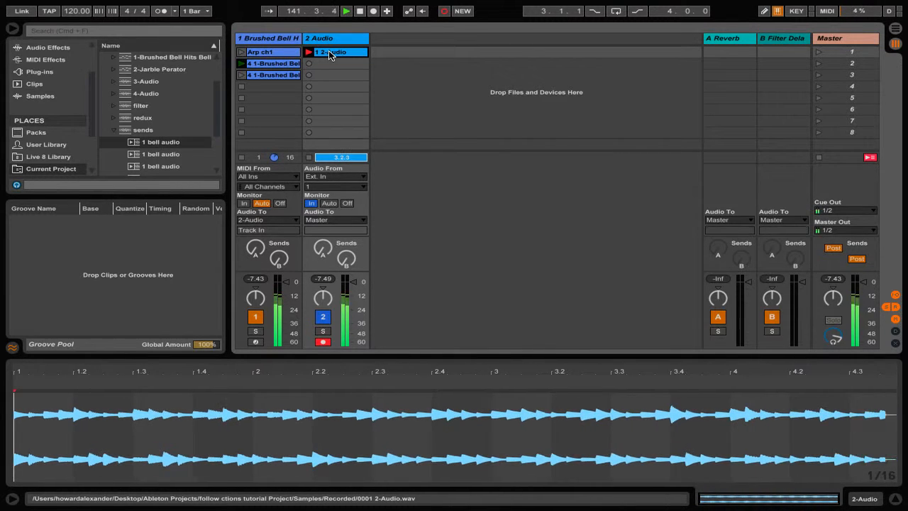
click(308, 158)
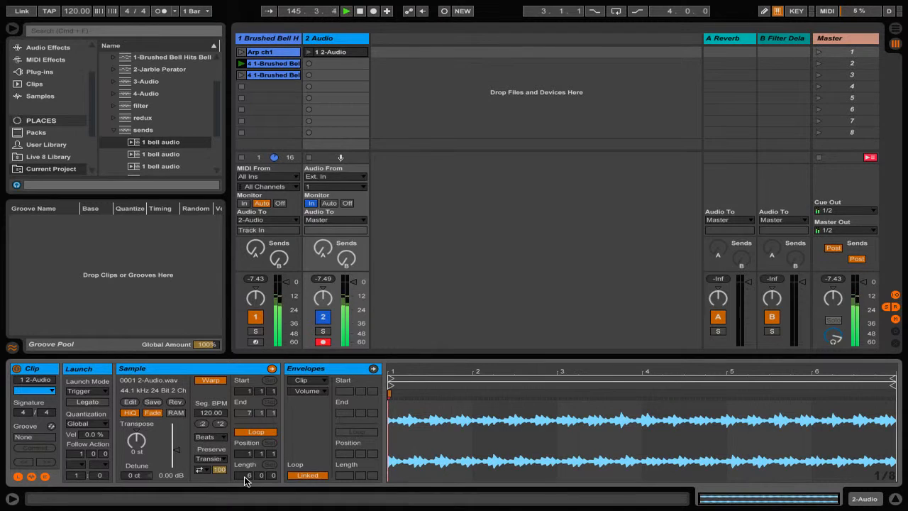
drag(245, 476, 246, 464)
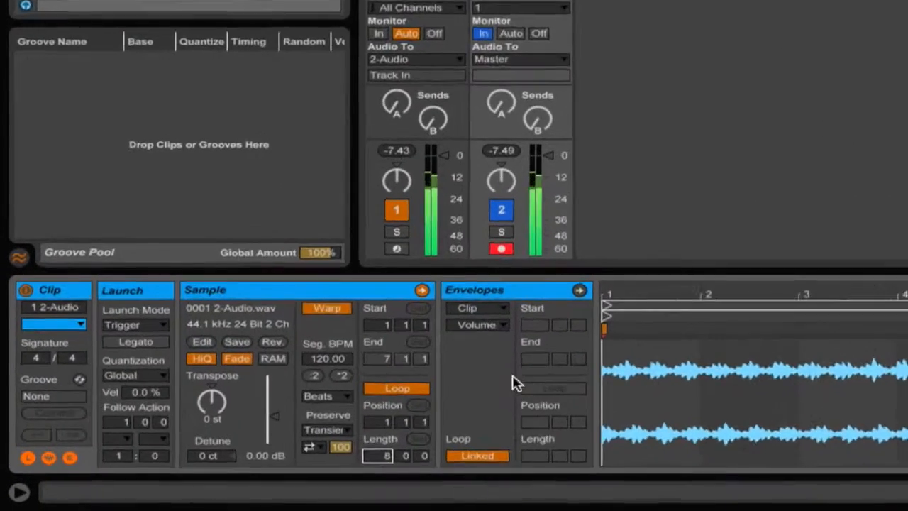
Draw a clip envelope for the A-Reverb send that rises to a peak around bar 4 and falls to the end.
click(309, 380)
click(309, 391)
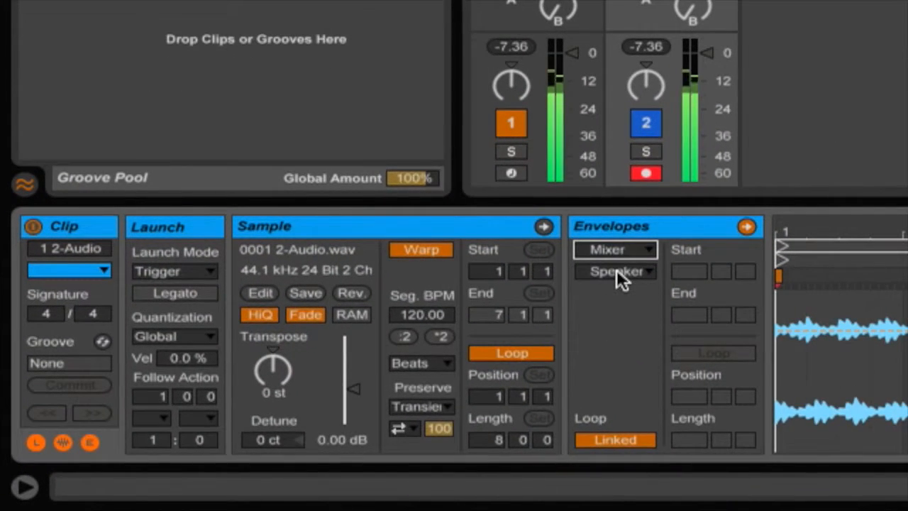
click(616, 271)
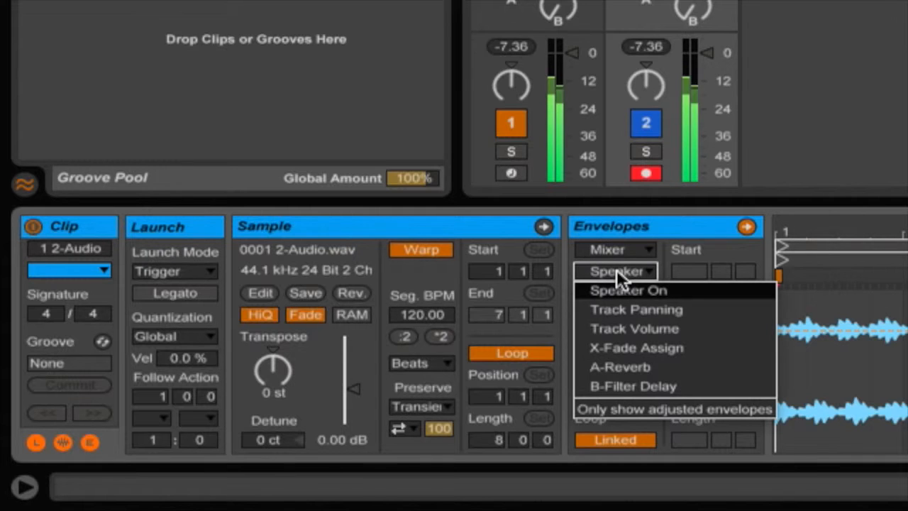
click(640, 367)
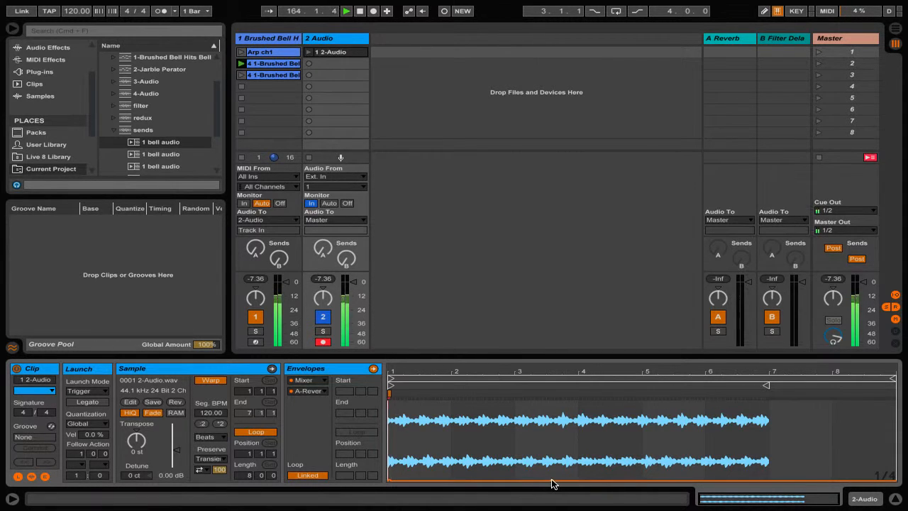
drag(552, 482, 579, 426)
drag(732, 426, 892, 481)
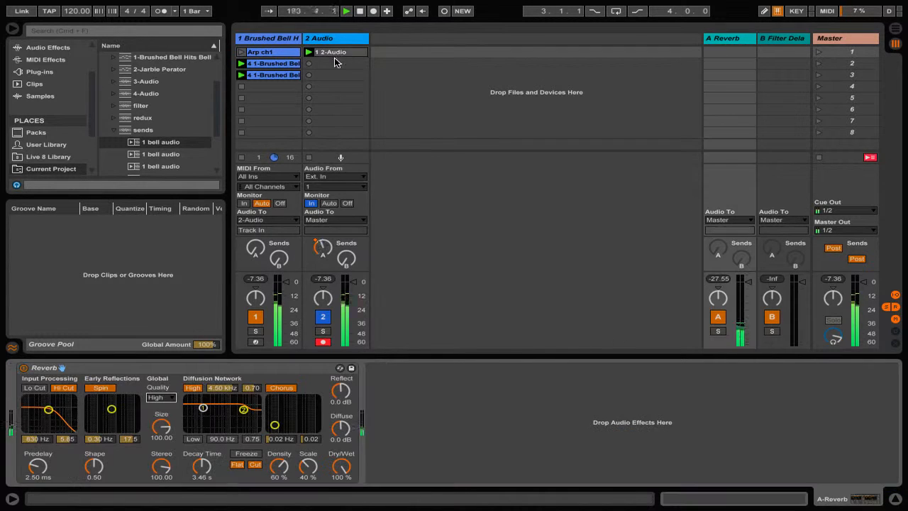
Duplicate the recorded clip into the second slot, reshape its A-Reverb send envelope into several peaks, and launch it.
click(338, 54)
key(super+d)
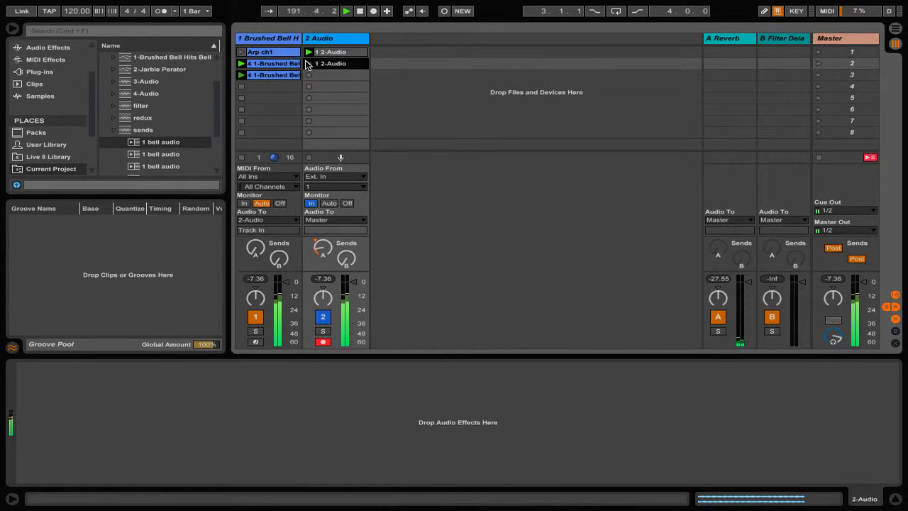
double_click(329, 65)
drag(579, 426, 787, 409)
drag(606, 409, 539, 449)
drag(633, 434, 623, 410)
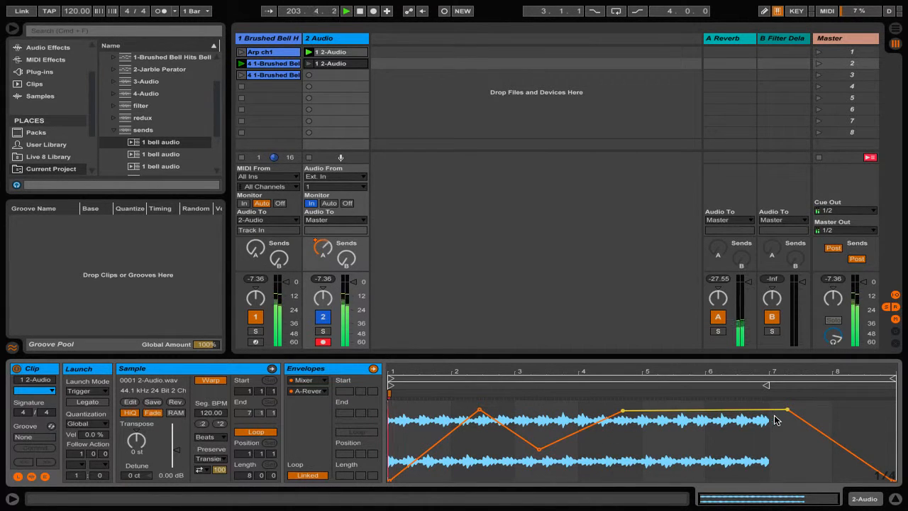
click(312, 64)
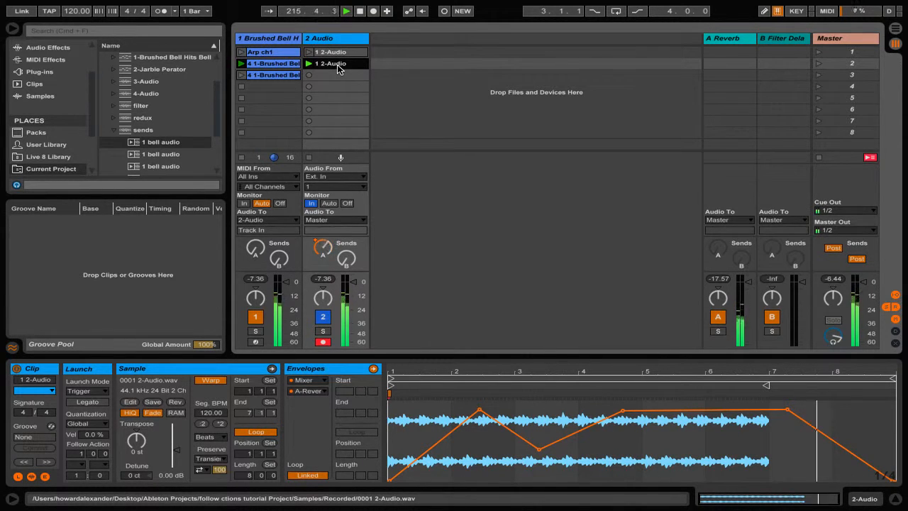
Copy the clip into the third slot and reshape its A-Reverb envelope into a single peak near bar 5.
drag(338, 65, 338, 76)
double_click(336, 75)
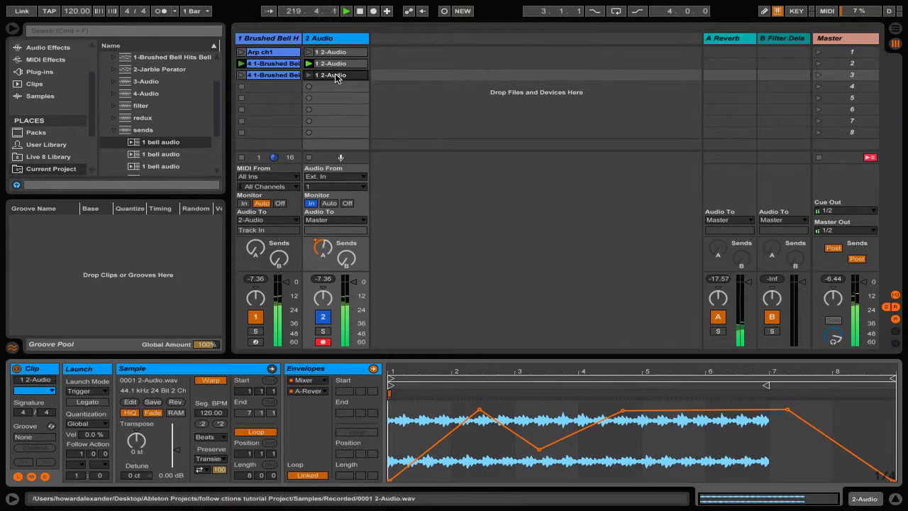
drag(480, 409, 539, 417)
click(539, 449)
drag(623, 411, 640, 401)
drag(788, 409, 753, 435)
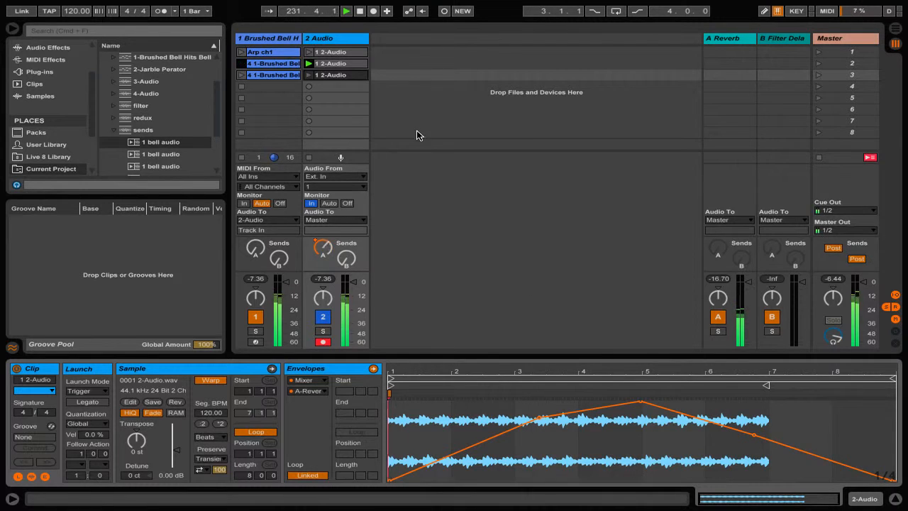
Launch the first clip and raise the peak of its A-Reverb send envelope.
click(333, 52)
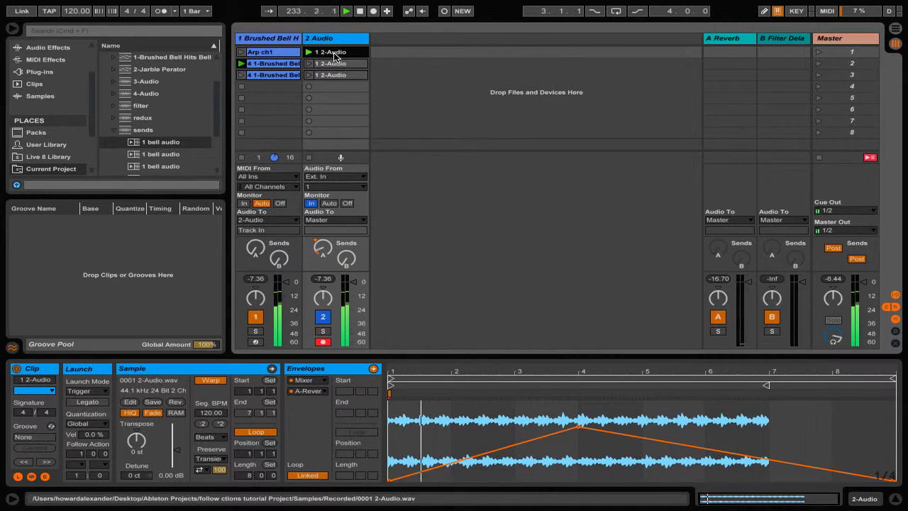
mouse_move(580, 429)
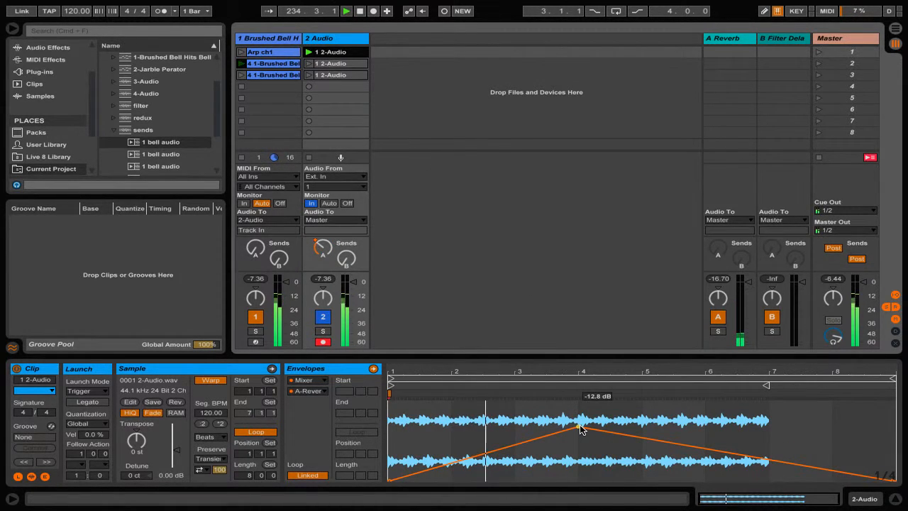
drag(580, 429, 576, 414)
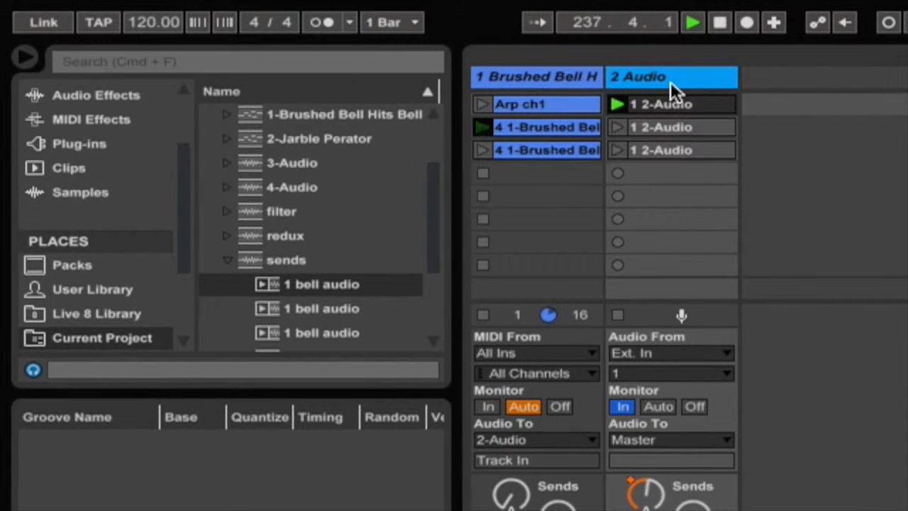
Insert a new audio track, route 2-Audio's output into 3-Audio, and set 3-Audio's monitoring to In.
right_click(670, 82)
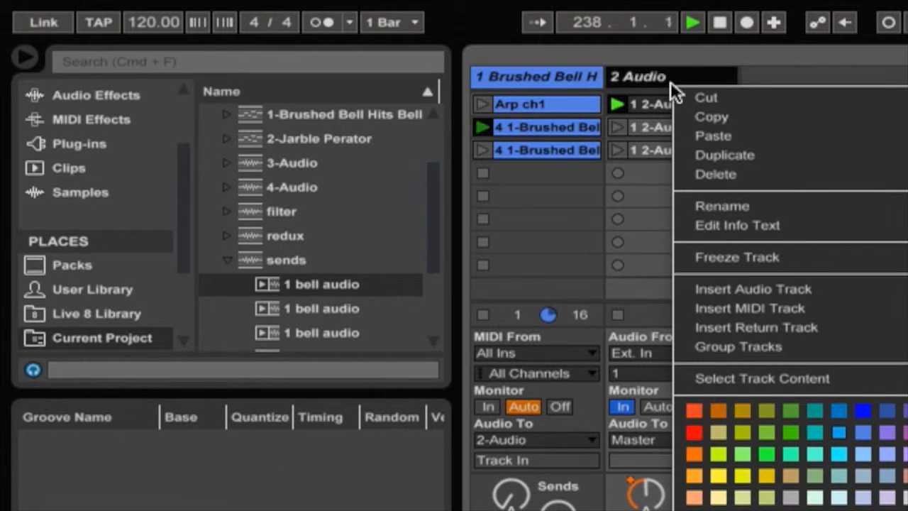
click(746, 283)
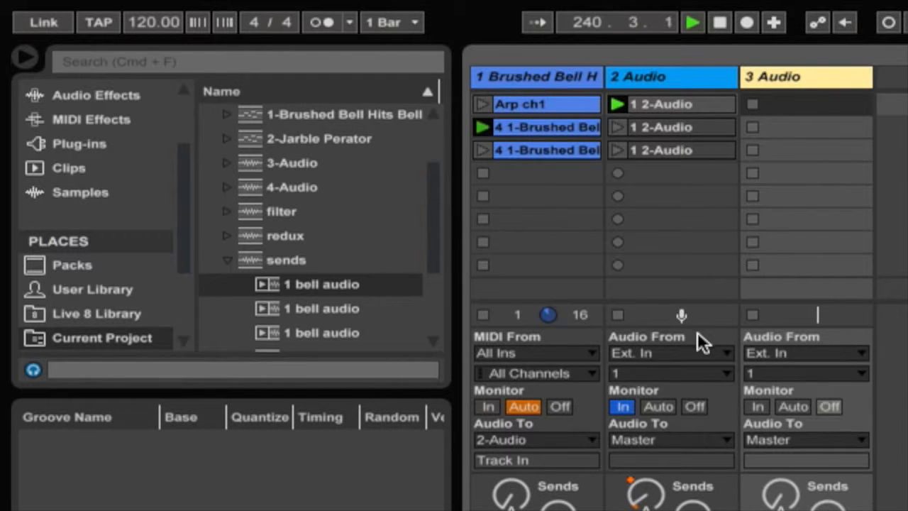
click(660, 440)
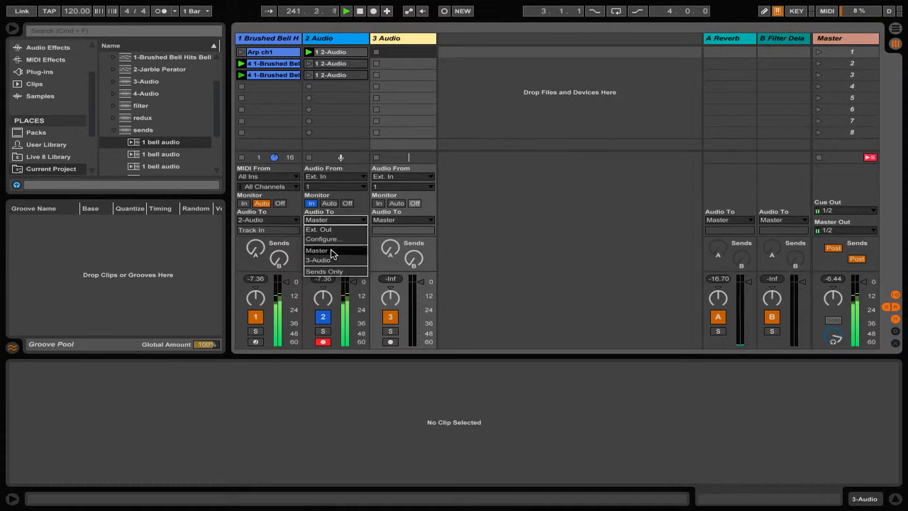
click(333, 259)
click(378, 204)
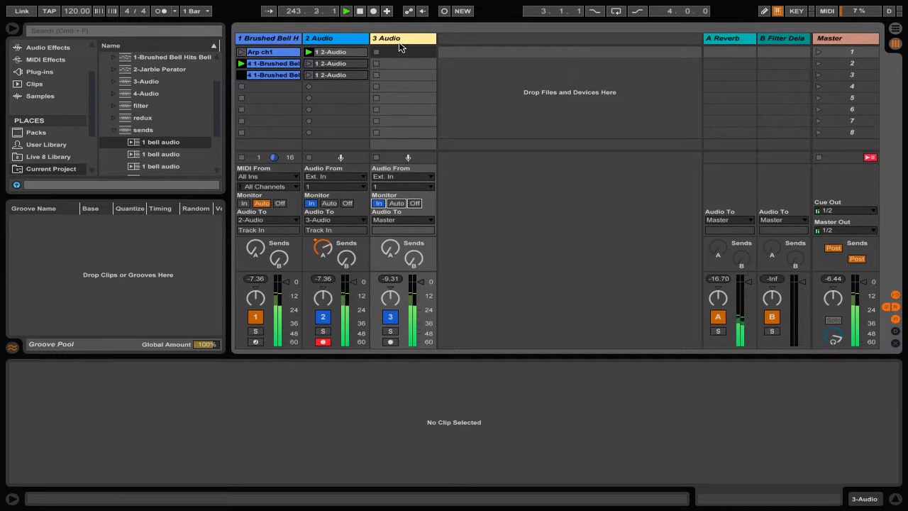
Copy the third 2-Audio clip into 3-Audio's first slot and edit the breakpoints of its A-Reverb send envelope.
click(401, 40)
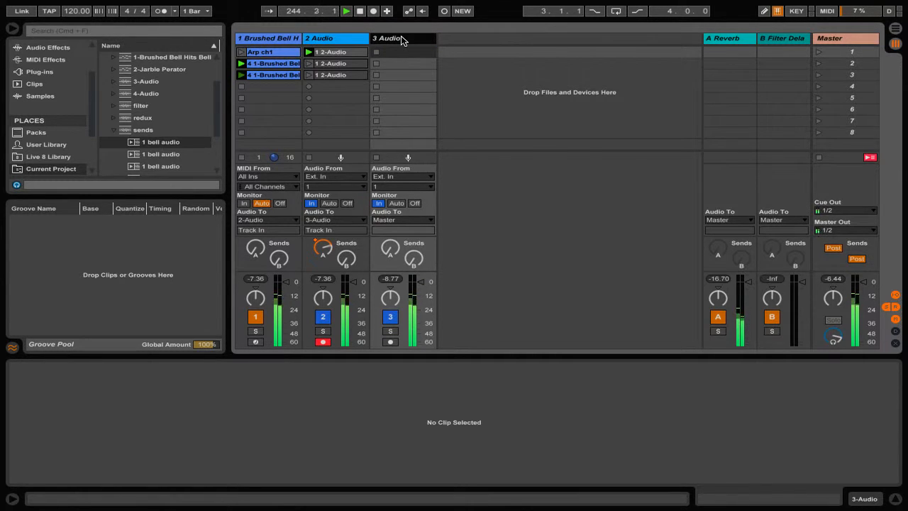
drag(341, 75, 395, 54)
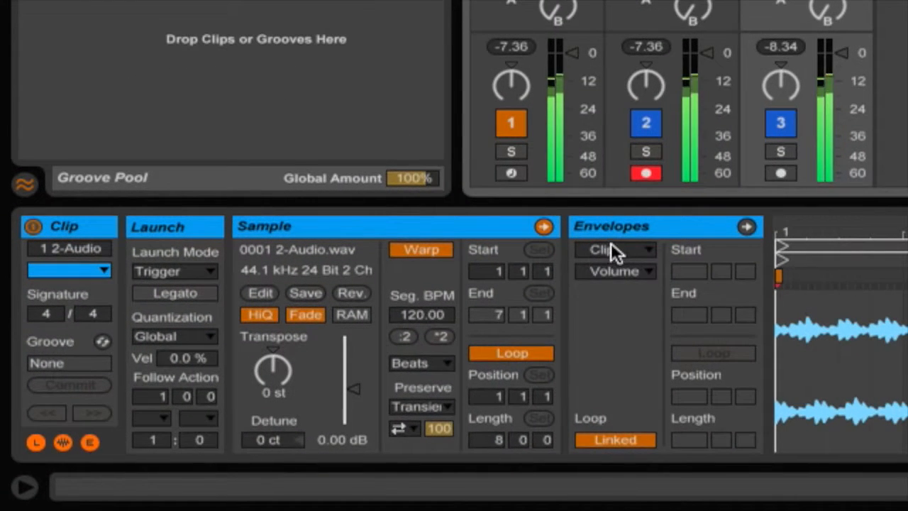
click(307, 381)
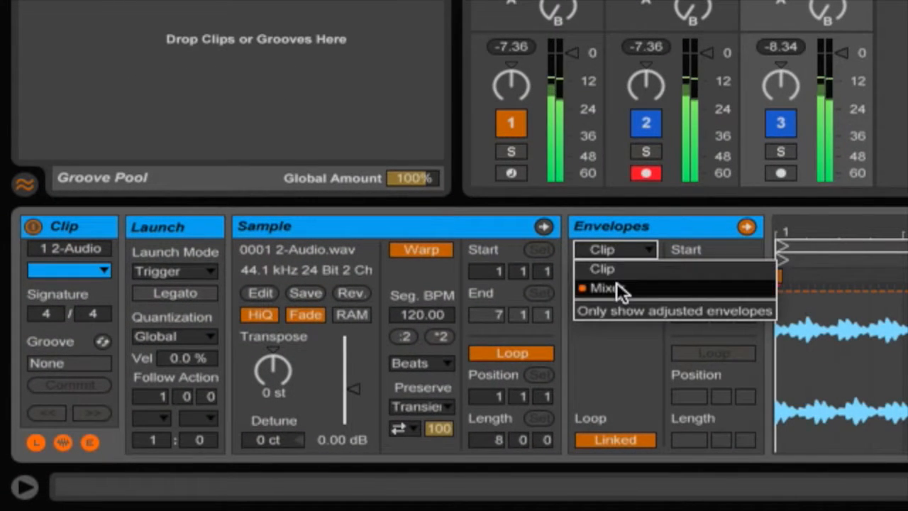
click(617, 286)
click(619, 270)
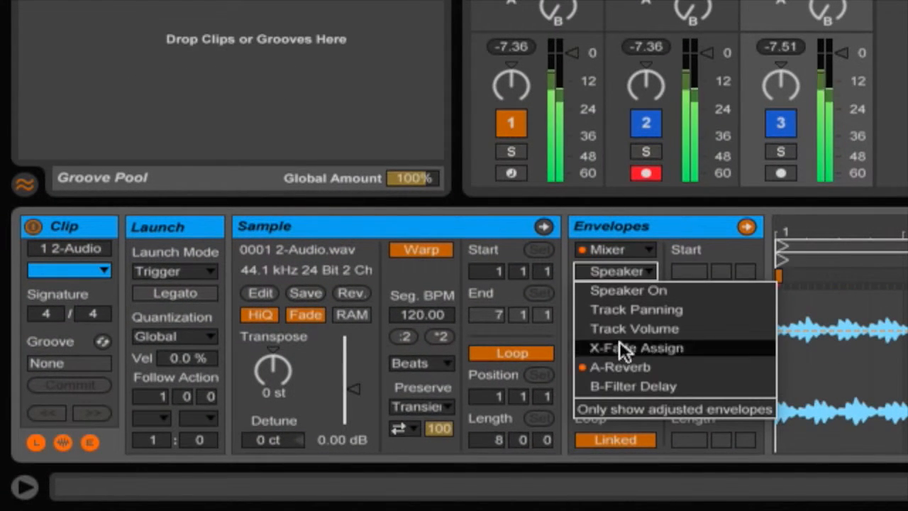
click(626, 369)
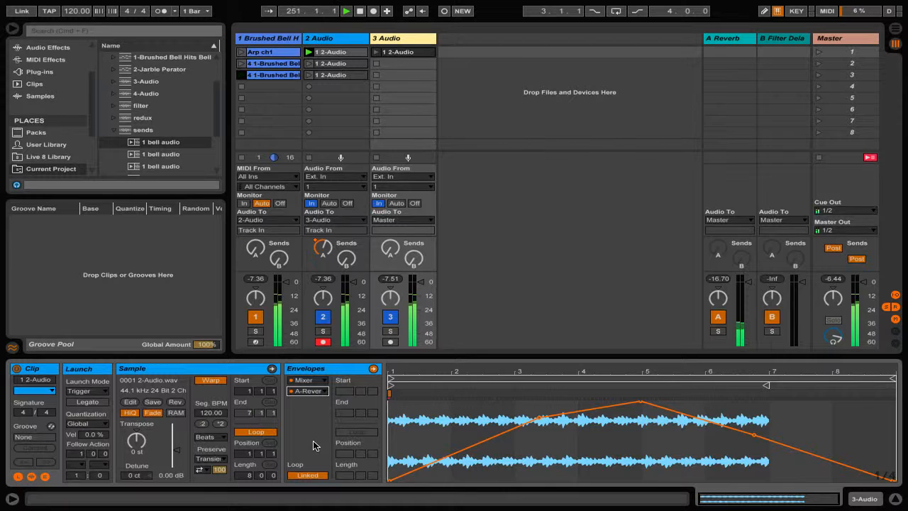
click(538, 420)
click(641, 401)
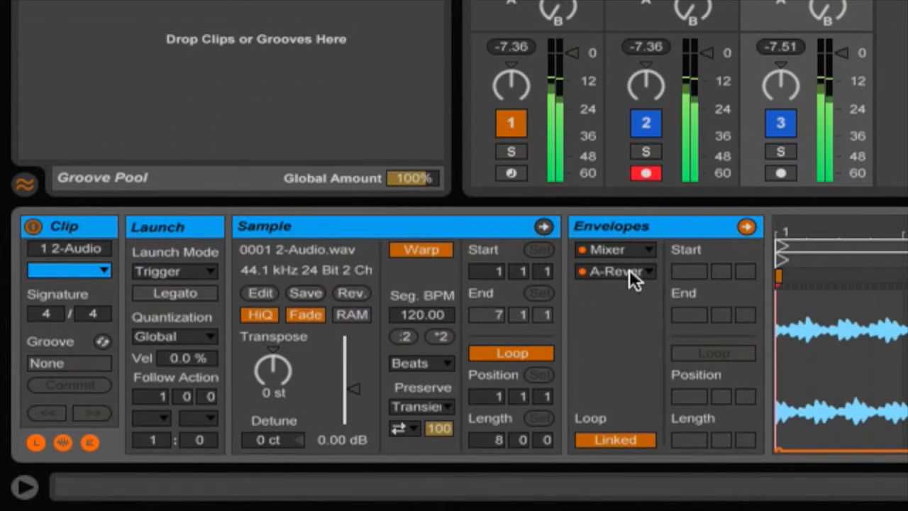
Draw a B-Filter Delay send envelope for that clip that peaks around bar 6 and falls to the end.
click(629, 269)
click(629, 386)
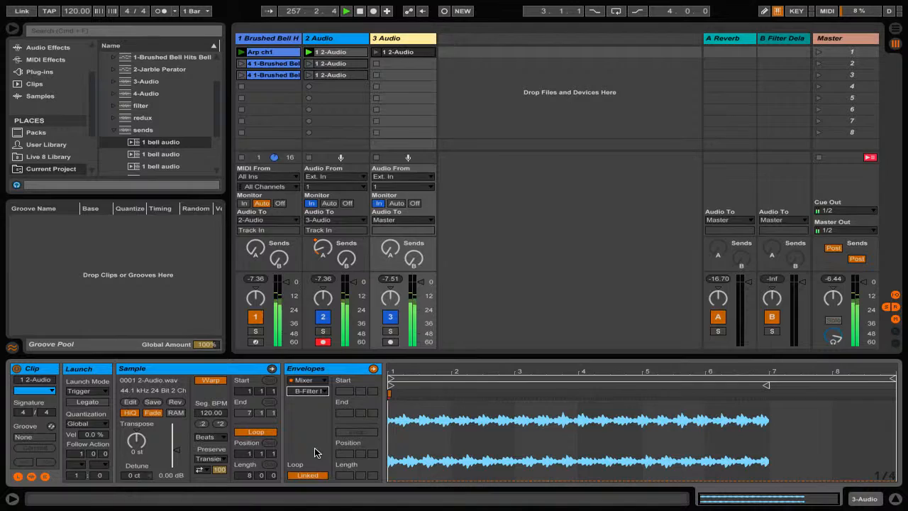
click(391, 482)
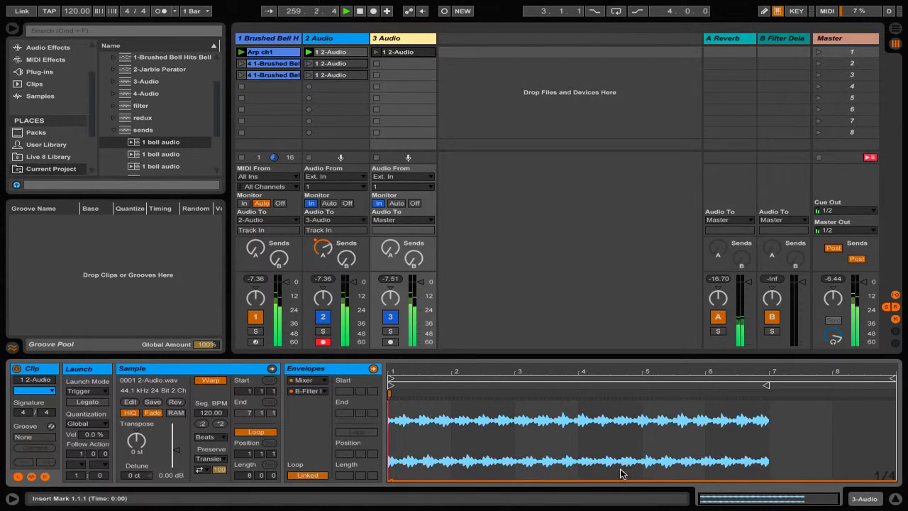
drag(692, 479, 715, 414)
drag(806, 420, 893, 477)
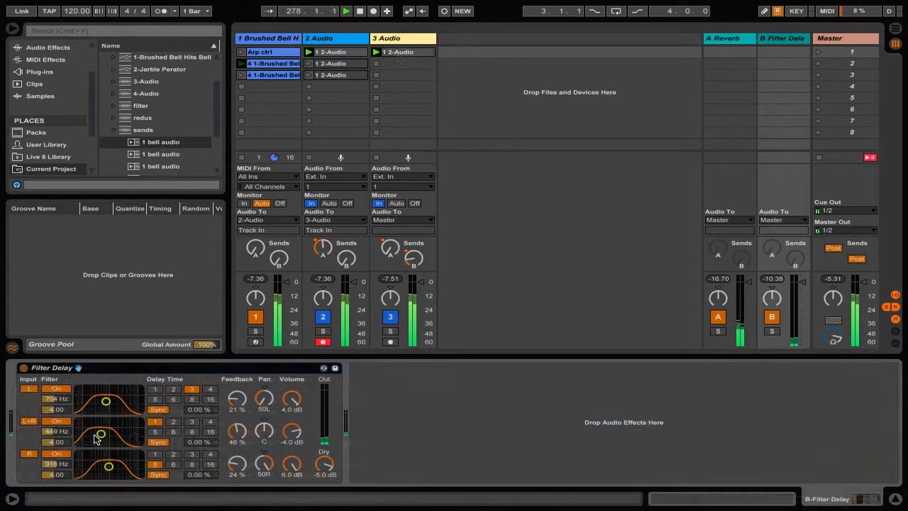
In the Filter Delay, move the L+R filter to about 2.71 kHz and the R filter to about 237 Hz, and set the L+R delay time to 6.
drag(101, 434, 120, 435)
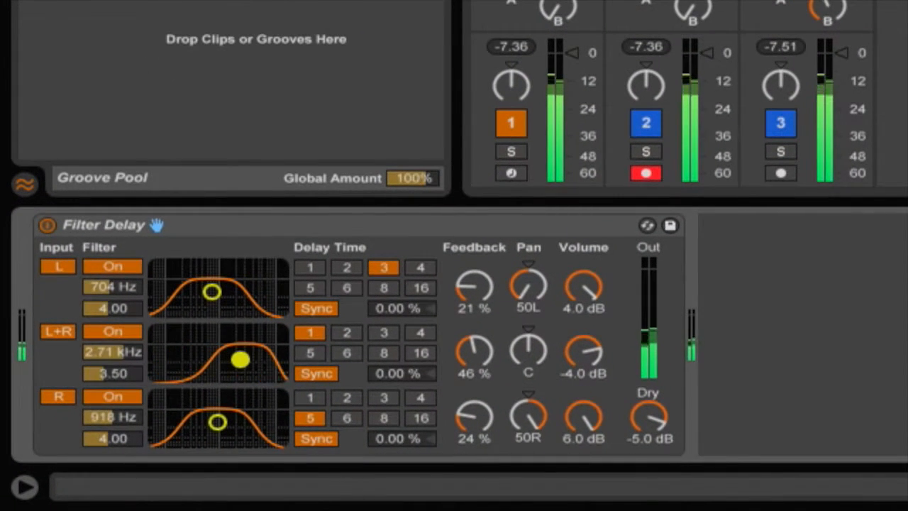
drag(218, 424, 190, 433)
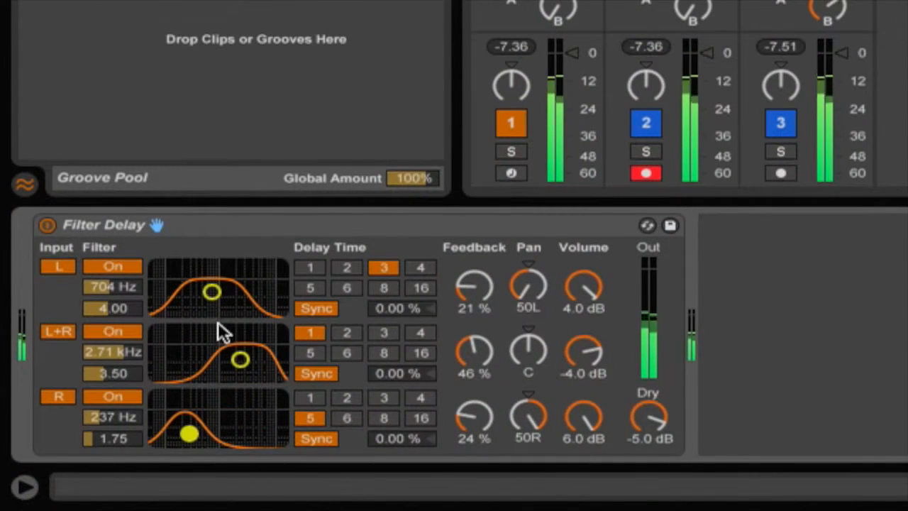
click(381, 332)
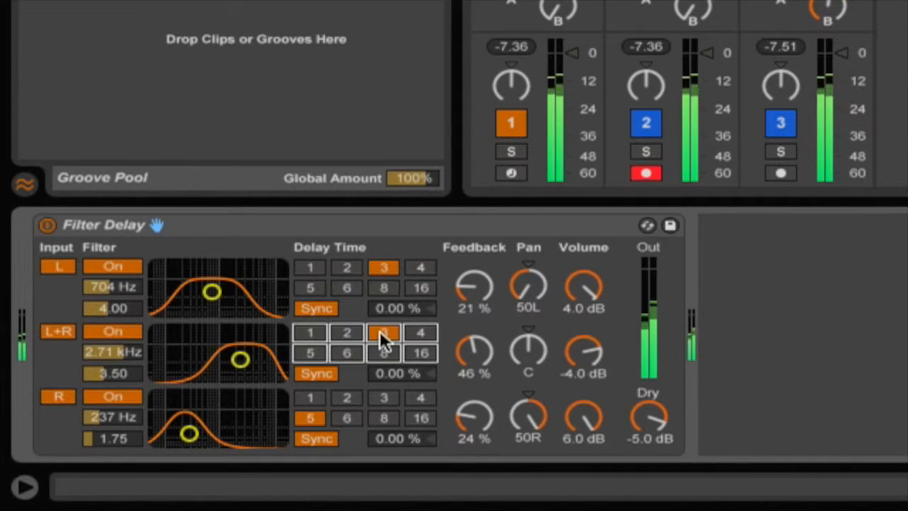
click(346, 353)
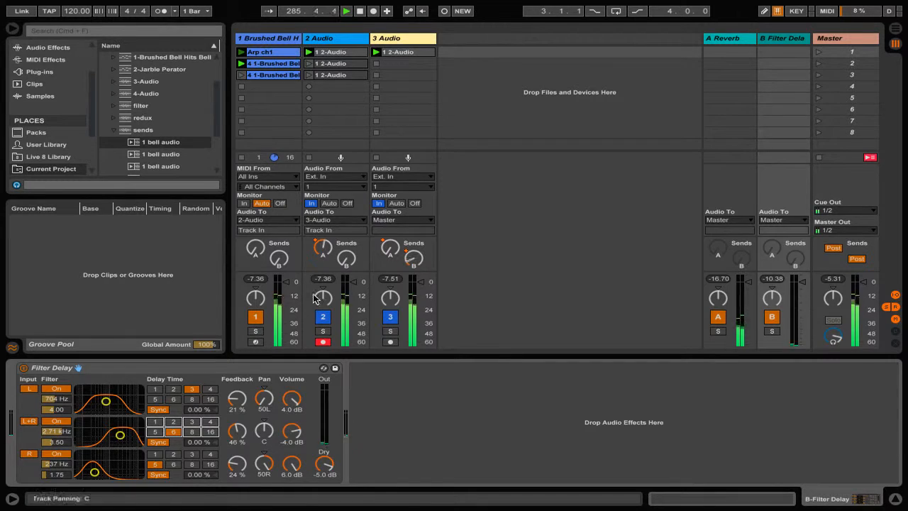
Duplicate the 3-Audio clip into the next slot.
click(409, 52)
key(super+d)
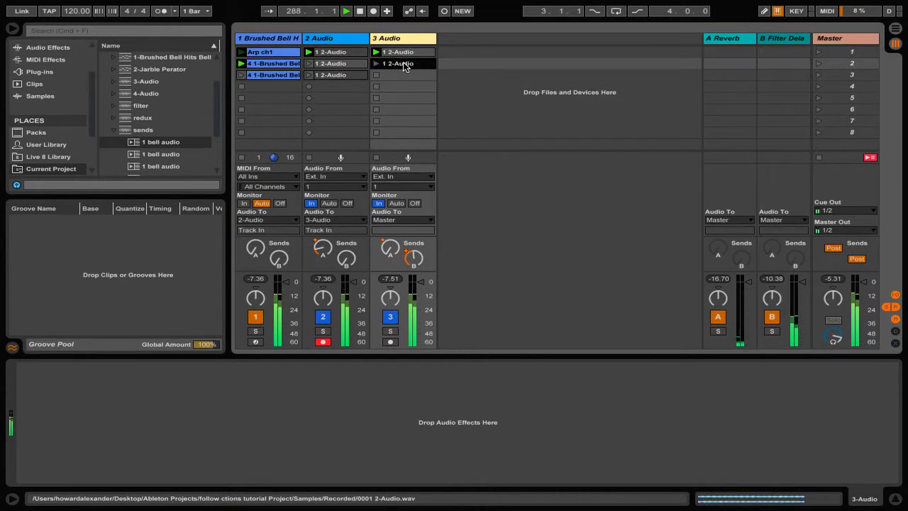
Open the second 3-Audio clip and reshape the breakpoints of its B-Filter Delay send envelope.
double_click(405, 64)
drag(471, 462, 442, 412)
drag(627, 411, 564, 480)
drag(715, 416, 642, 409)
drag(745, 436, 799, 402)
Copy that clip into 3-Audio's third slot and edit four breakpoints on its B-Filter Delay send envelope.
mouse_move(400, 63)
mouse_down()
mouse_move(403, 75)
mouse_move(392, 73)
mouse_up()
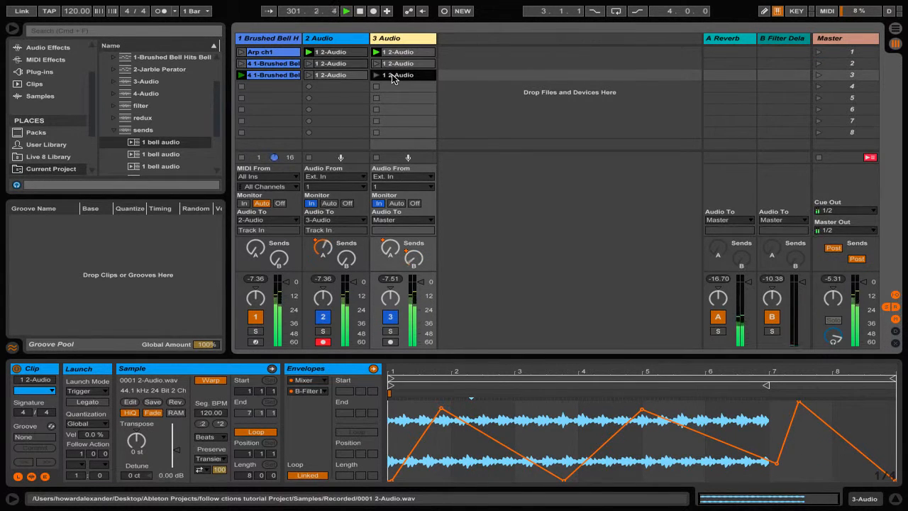
click(441, 410)
click(642, 410)
click(779, 465)
click(800, 402)
Give the first 2-Audio clip a follow action every 8 bars: Play Again and Other, with chance 2 for Play Again.
click(340, 51)
click(340, 51)
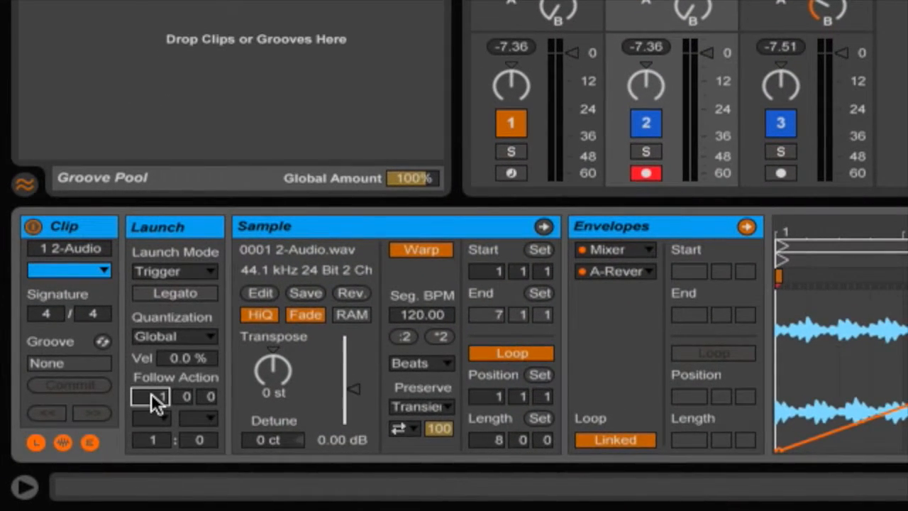
text(8)
click(151, 417)
click(171, 283)
click(197, 418)
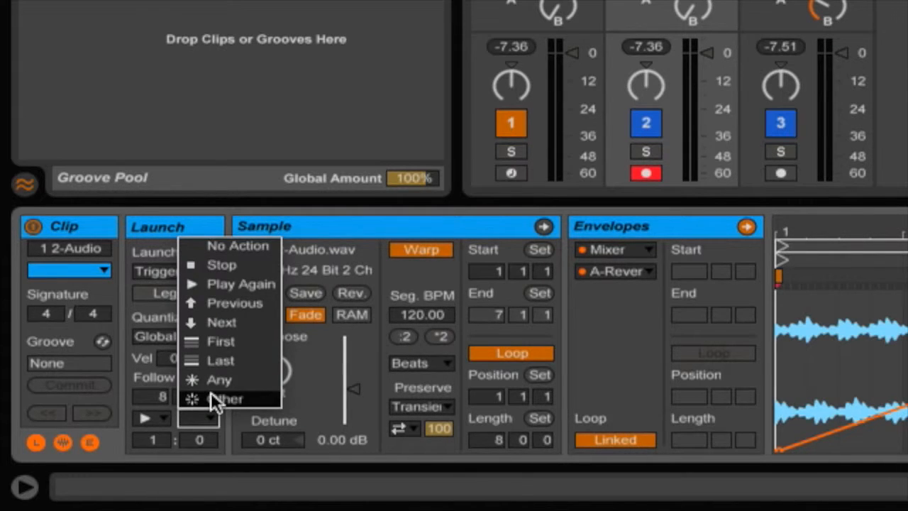
click(211, 393)
click(154, 434)
text(2)
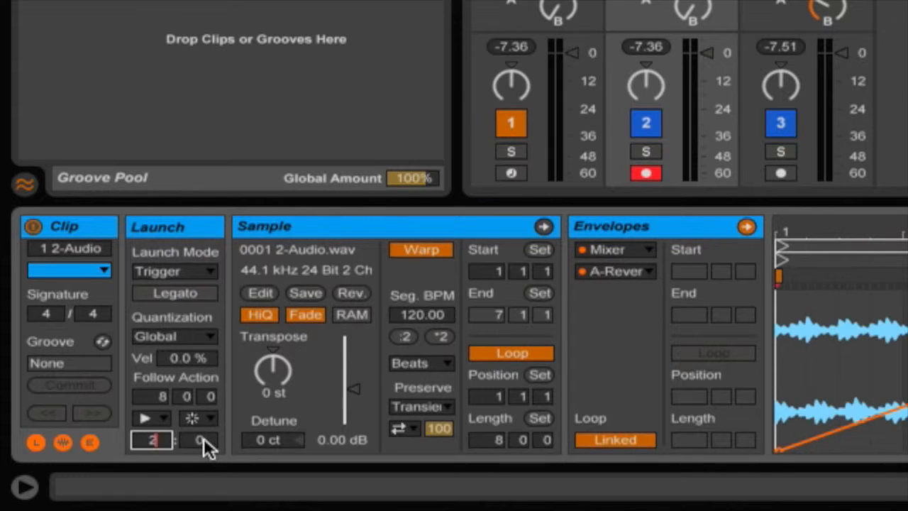
click(202, 439)
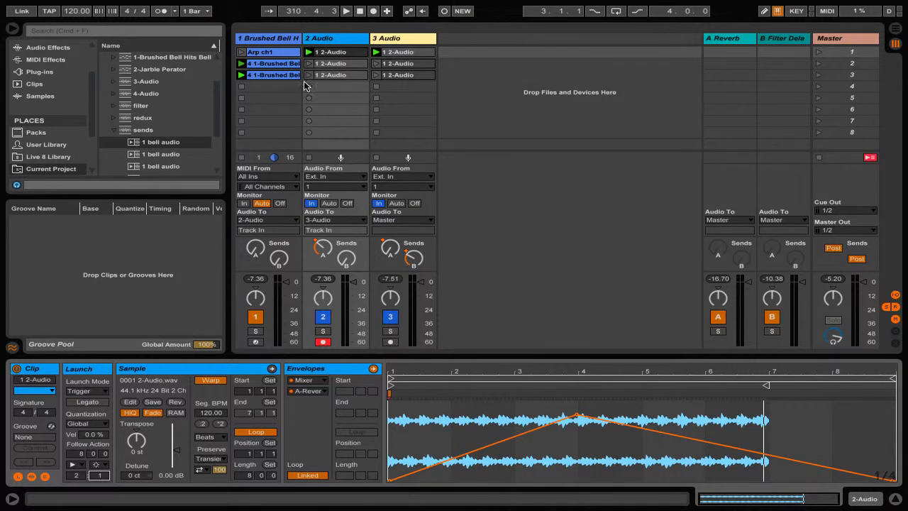
Set the second 2-Audio clip's follow actions to Play Again and Other with chances 2 and 1.
click(332, 64)
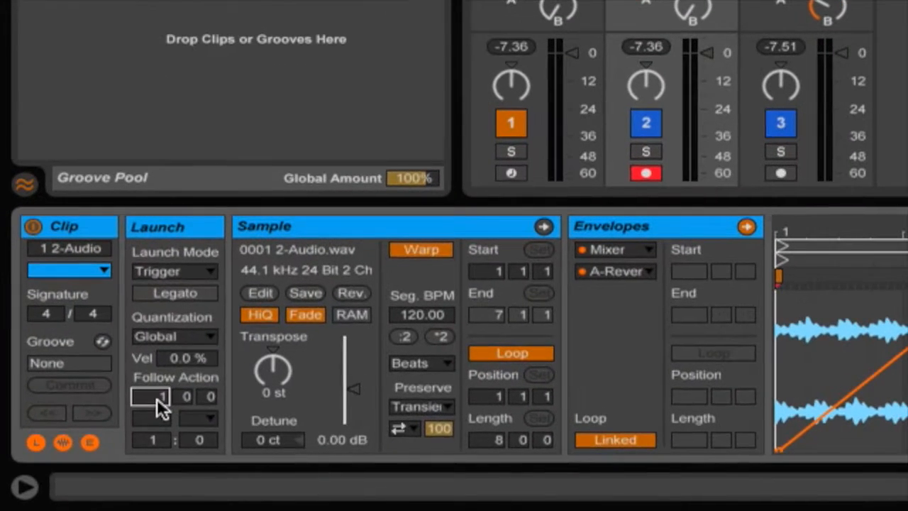
click(75, 464)
click(181, 284)
click(195, 418)
click(192, 422)
click(193, 423)
click(206, 398)
click(155, 440)
text(2)
click(190, 440)
text(1)
click(76, 465)
click(96, 400)
click(101, 466)
click(98, 455)
click(76, 476)
text(2)
click(100, 478)
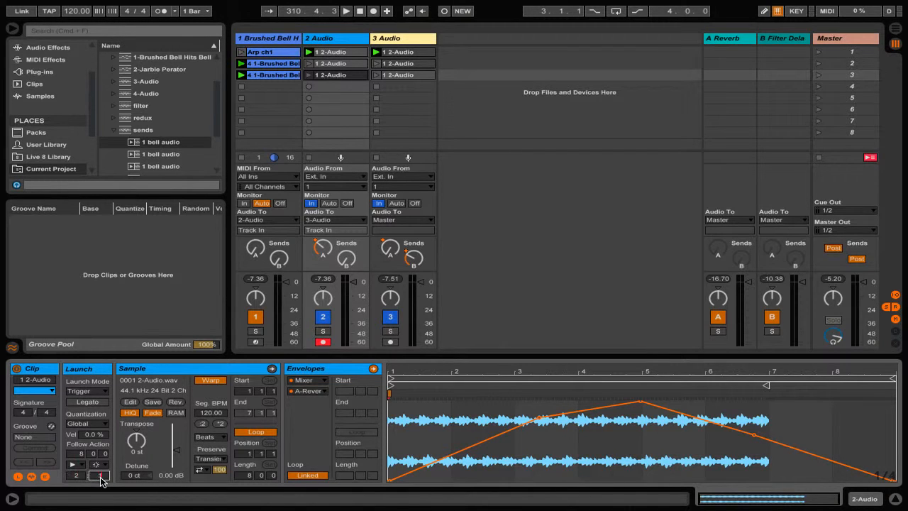
Set the first 3-Audio clip's follow action to 8 bars, Play Again and Other, with chance 2.
click(413, 52)
click(76, 454)
text(8)
click(75, 464)
click(93, 400)
click(99, 465)
click(98, 456)
click(79, 477)
text(2)
click(99, 477)
Set the second 3-Audio clip's follow action to 8 bars, Play Again and Other, with chances 2 and 1.
click(405, 63)
click(76, 454)
text(8)
click(75, 465)
click(94, 401)
click(98, 464)
click(98, 455)
click(77, 475)
text(2)
click(99, 477)
text(1)
Copy the third 2-Audio clip into the fourth slot and clear its A-Reverb send envelope.
drag(327, 76, 329, 88)
click(404, 407)
mouse_move(444, 406)
mouse_down()
mouse_move(785, 426)
mouse_move(813, 475)
mouse_up()
click(815, 458)
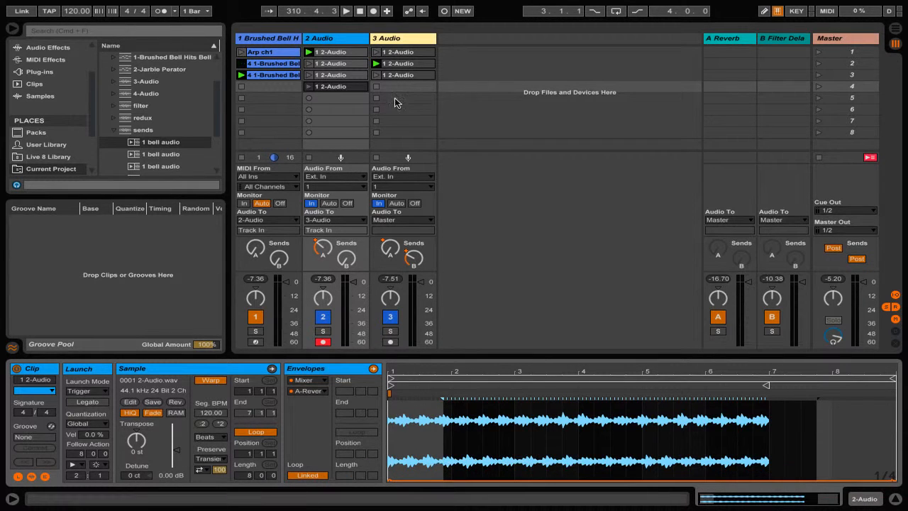
Move all four 2-Audio clips down the track and back into the top four slots.
click(333, 109)
click(339, 63)
shift+click(339, 76)
shift+click(334, 54)
drag(334, 59, 348, 105)
click(342, 87)
key(shift+Down)
key(shift+Down)
key(shift+Down)
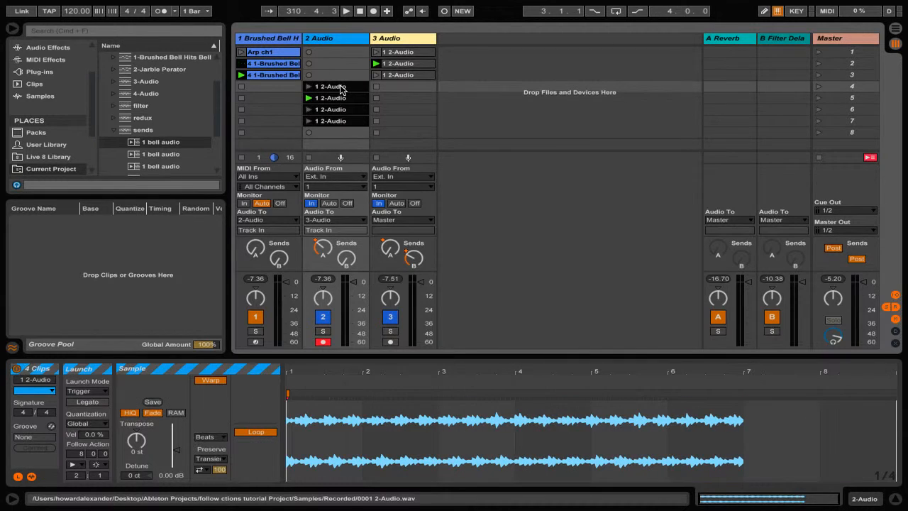
drag(341, 88, 344, 55)
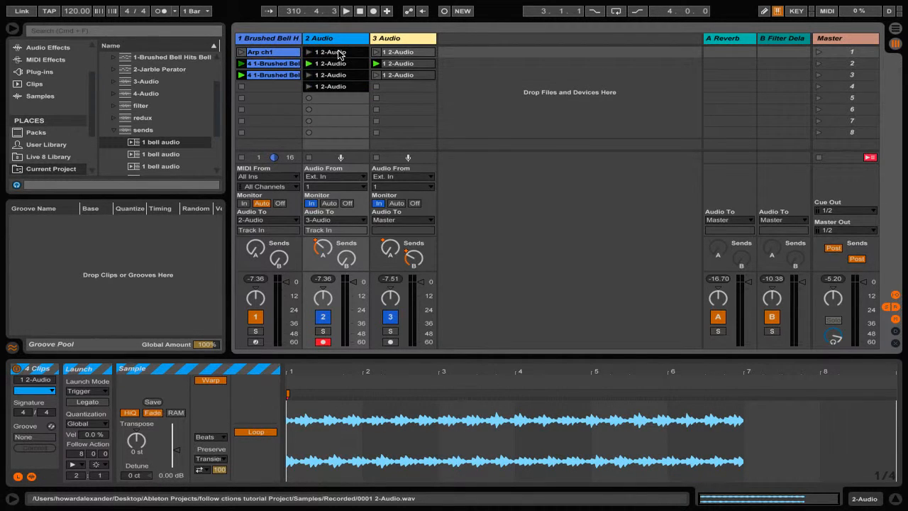
click(383, 96)
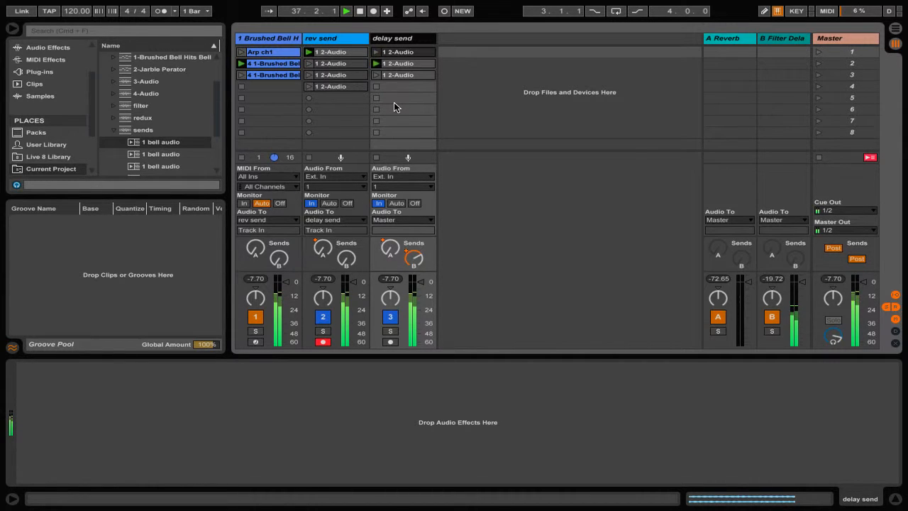
right_click(327, 39)
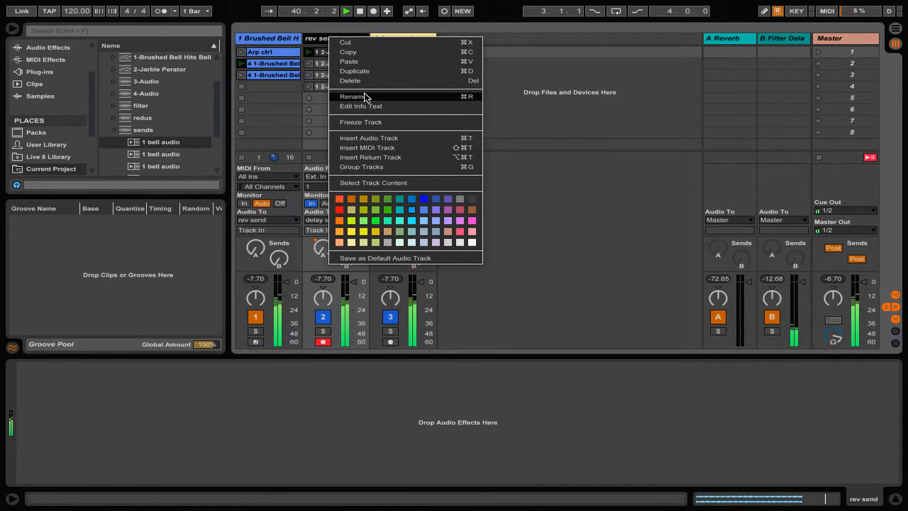
click(360, 12)
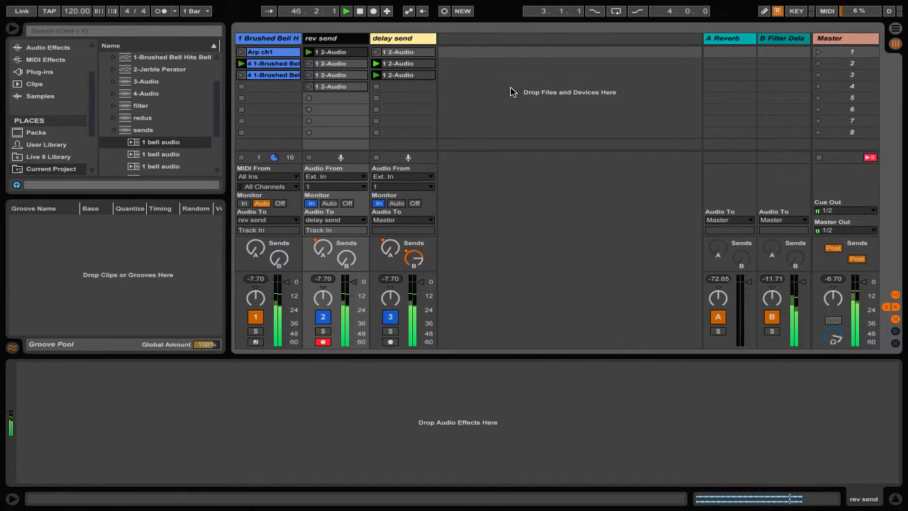
Launch clips on the rev send and delay send tracks to audition their send envelopes.
click(352, 52)
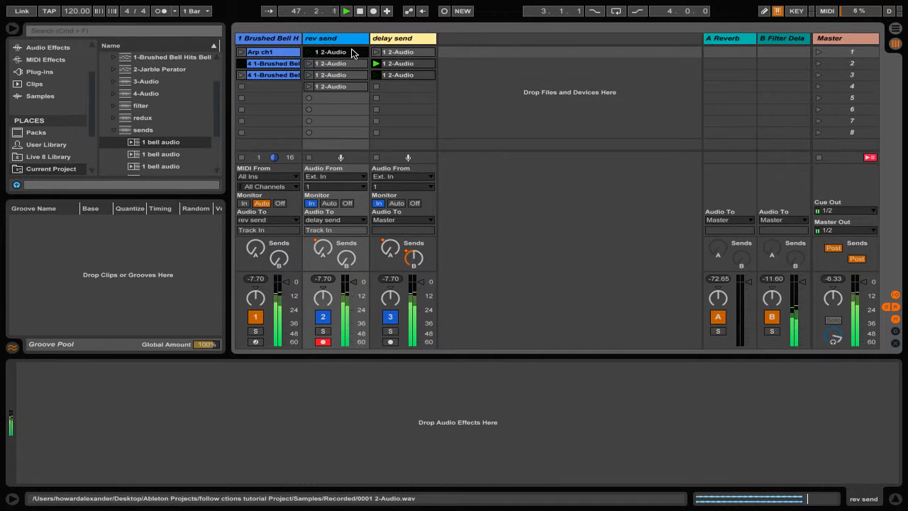
double_click(352, 53)
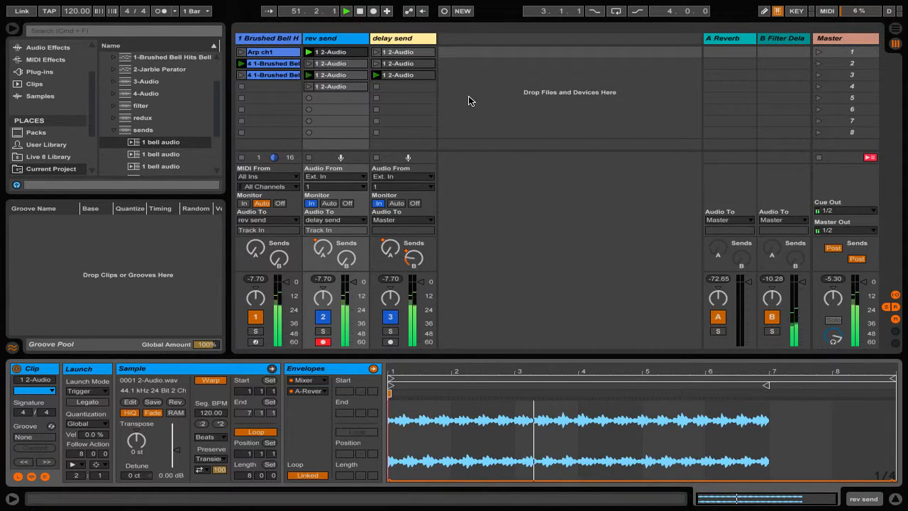
click(418, 76)
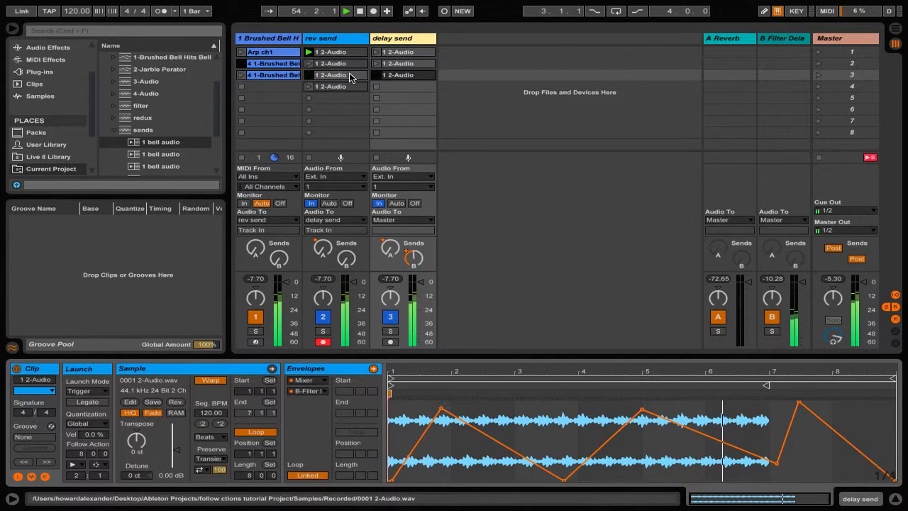
click(349, 76)
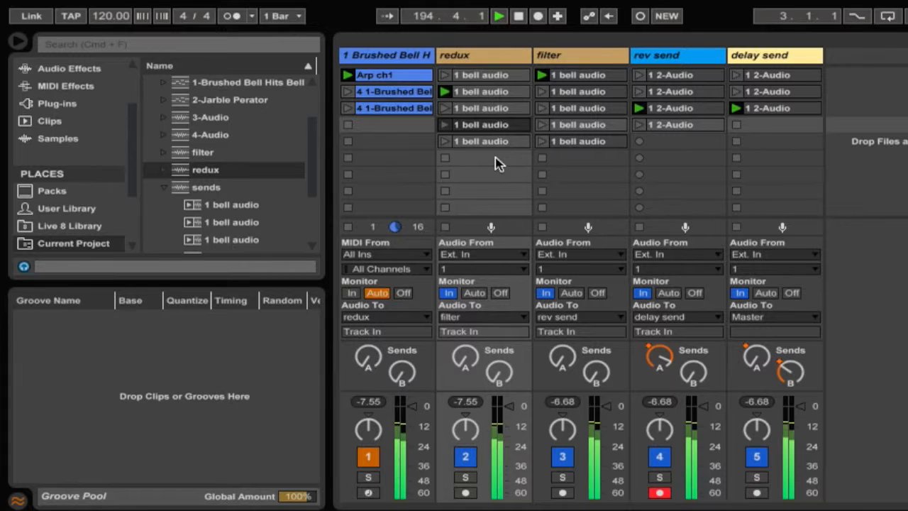
Launch the redux clips and the Arp ch1 clip to audition the whole generative set.
click(486, 93)
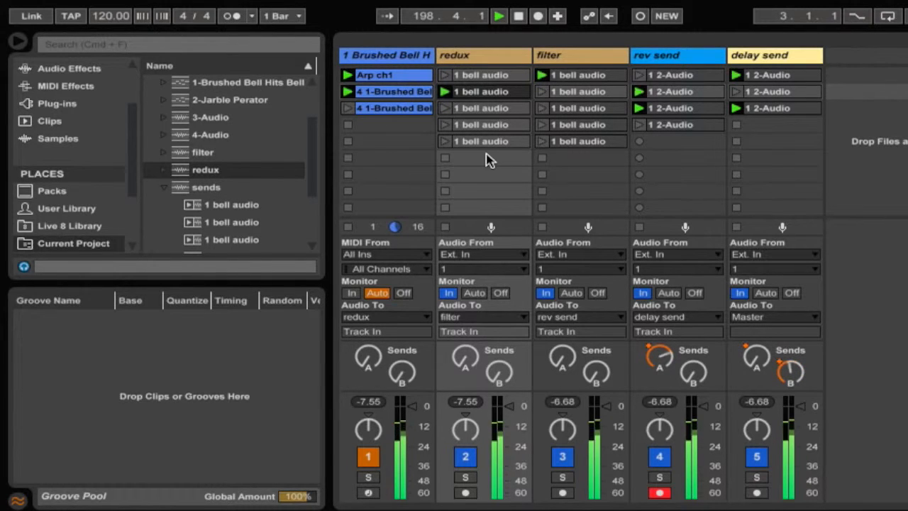
click(482, 74)
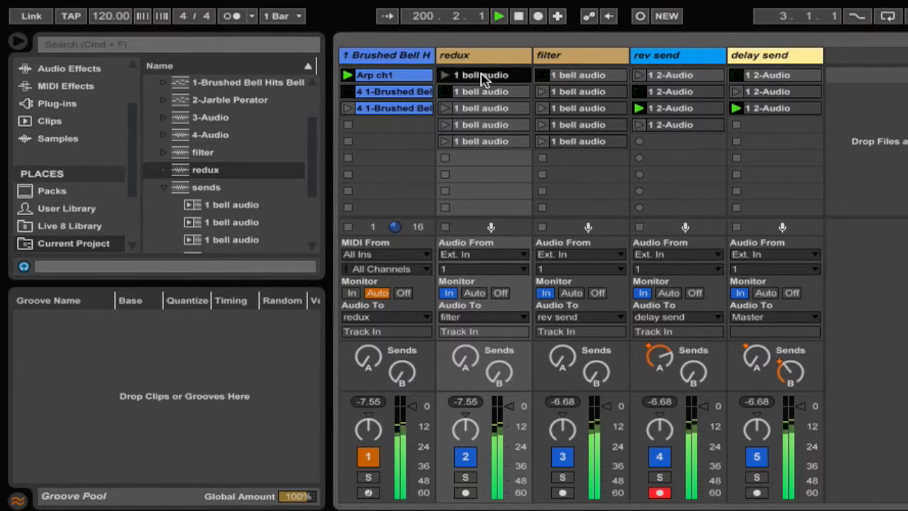
click(479, 110)
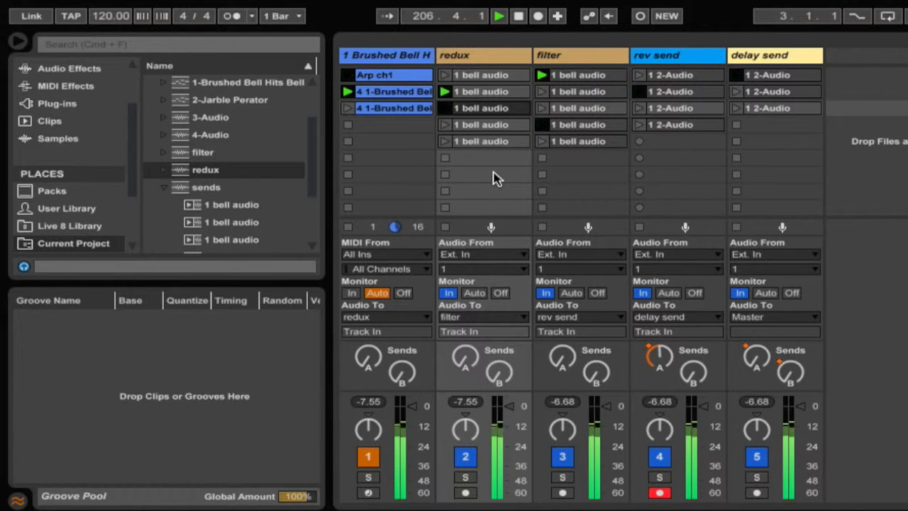
click(388, 56)
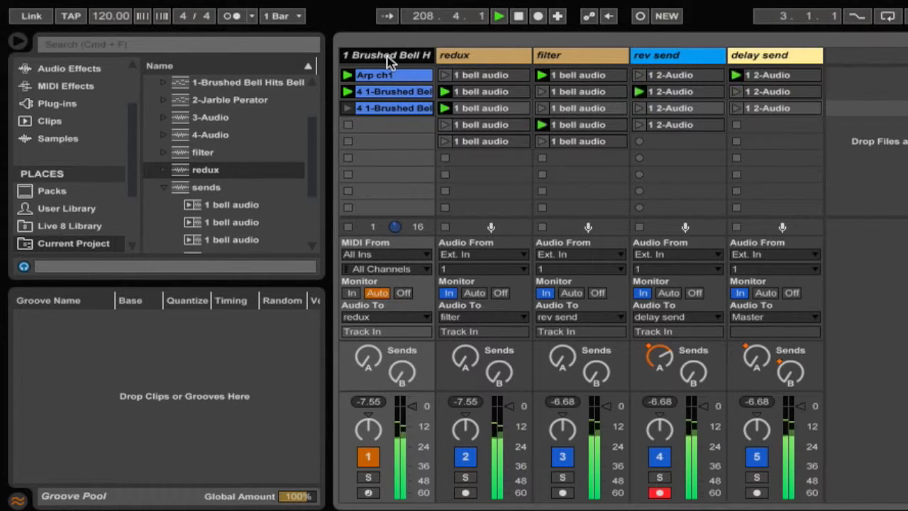
click(385, 75)
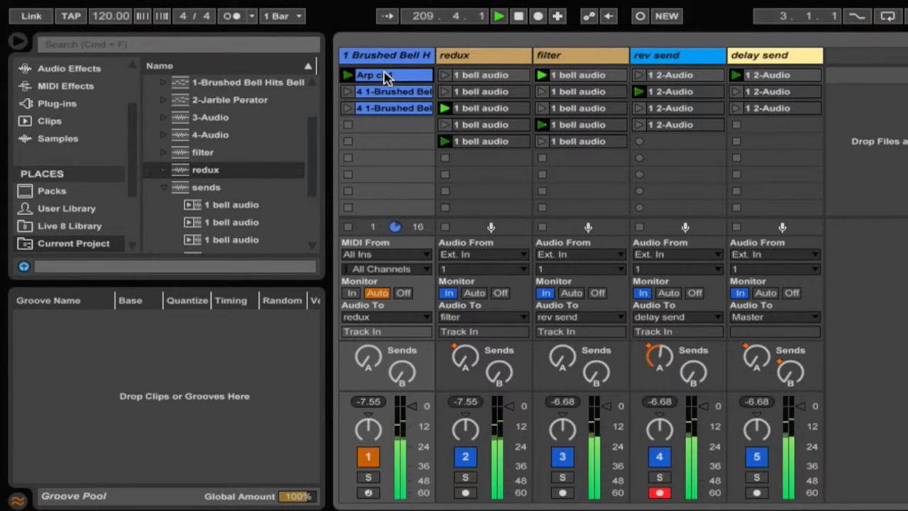